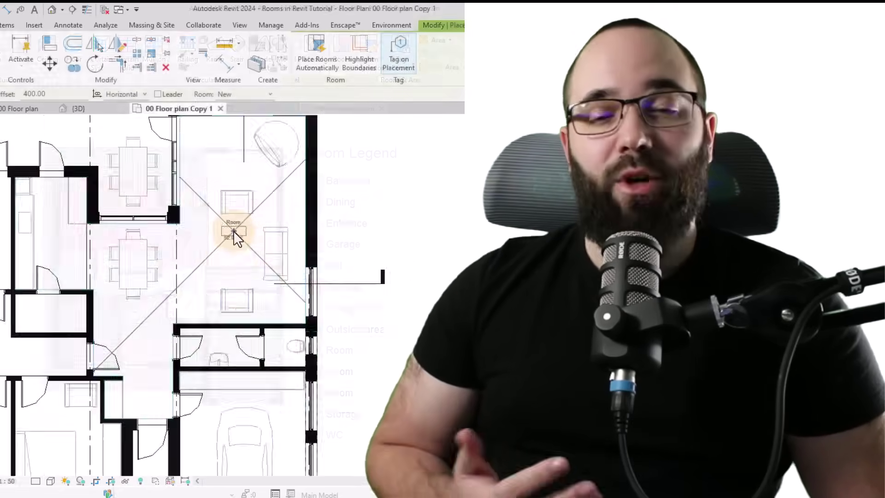
# Step: Bring up the Rooms in Revit Tutorial house, with its trees and site, in the {3D} view
pyautogui.click(226, 240)
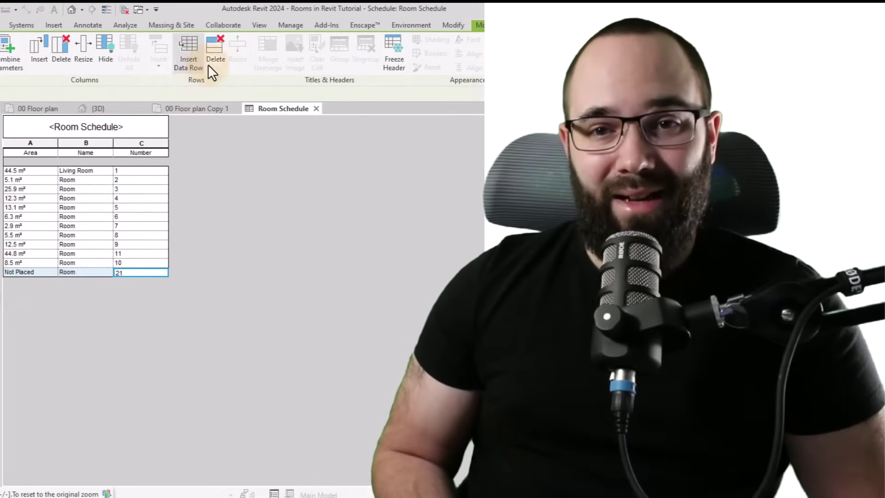
pyautogui.click(210, 58)
pyautogui.click(298, 264)
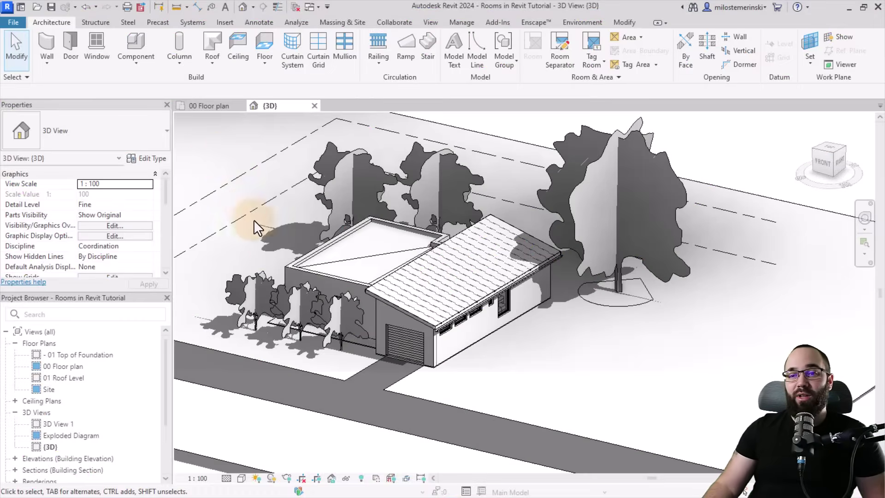
# Step: Orbit the house slightly, then show the 00 Floor plan view at 1:50
pyautogui.keyDown('shift'); pyautogui.moveTo(259, 228); pyautogui.dragTo(276, 249, button='middle'); pyautogui.keyUp('shift')
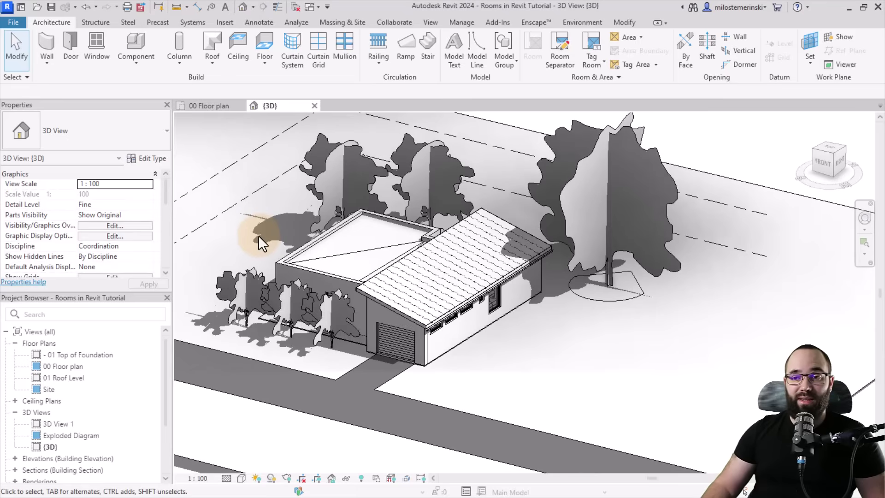
pyautogui.click(202, 107)
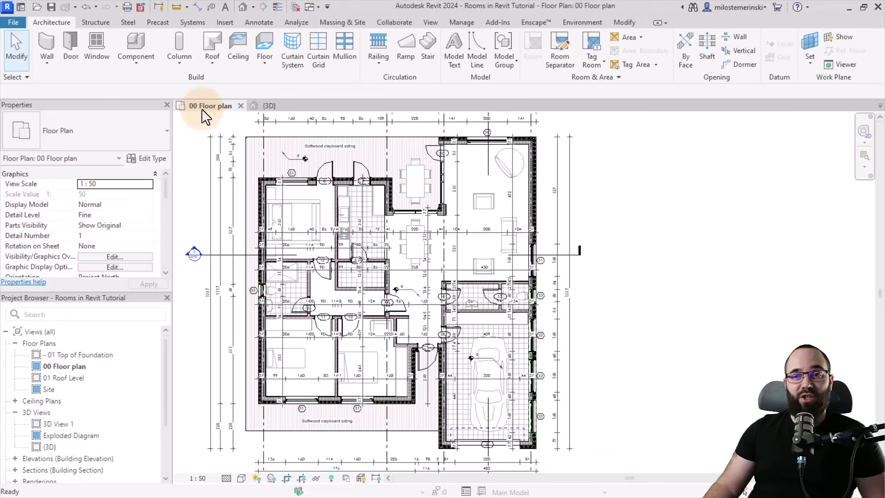
pyautogui.moveTo(199, 310); pyautogui.dragTo(209, 314, button='middle')
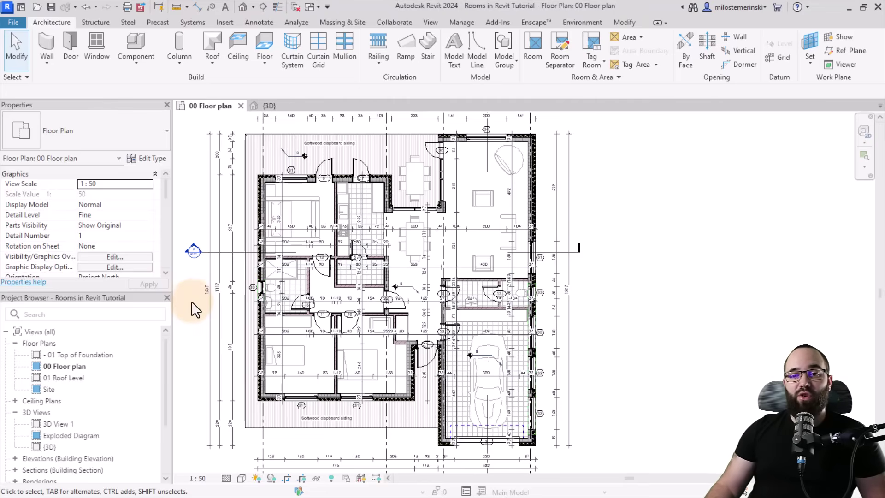
# Step: Duplicate the 00 Floor plan view as 00 Floor plan Copy 1
pyautogui.rightClick(62, 366)
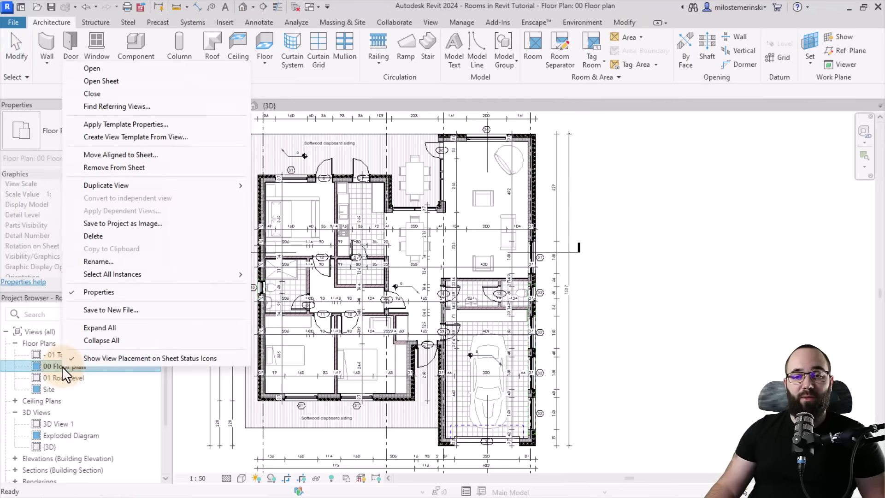
pyautogui.moveTo(131, 187)
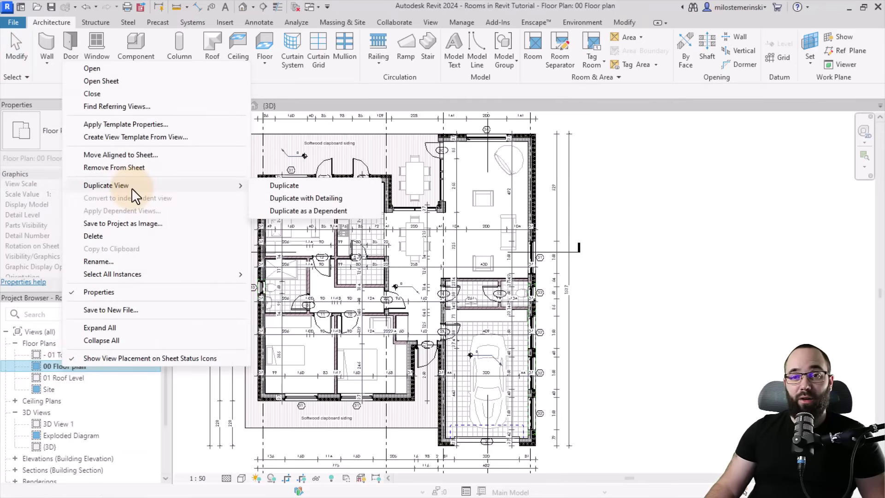
pyautogui.click(290, 187)
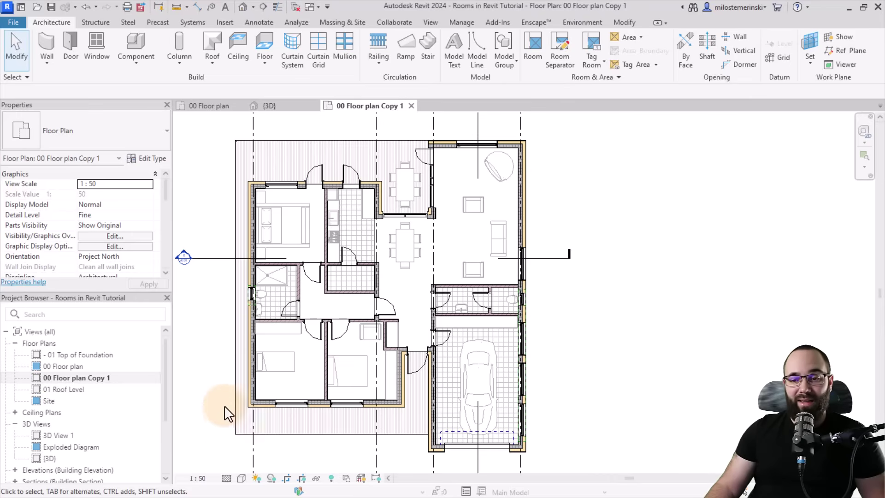
# Step: Set the copied plan's detail level to Coarse
pyautogui.click(227, 479)
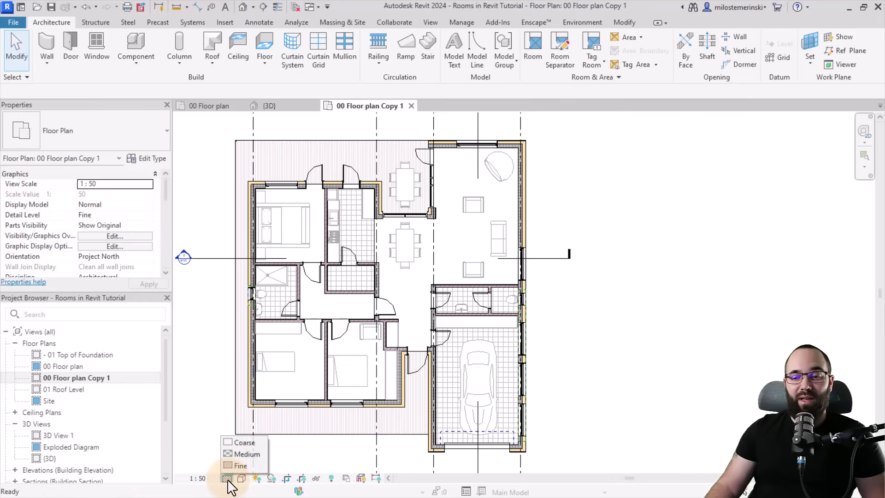
pyautogui.click(238, 444)
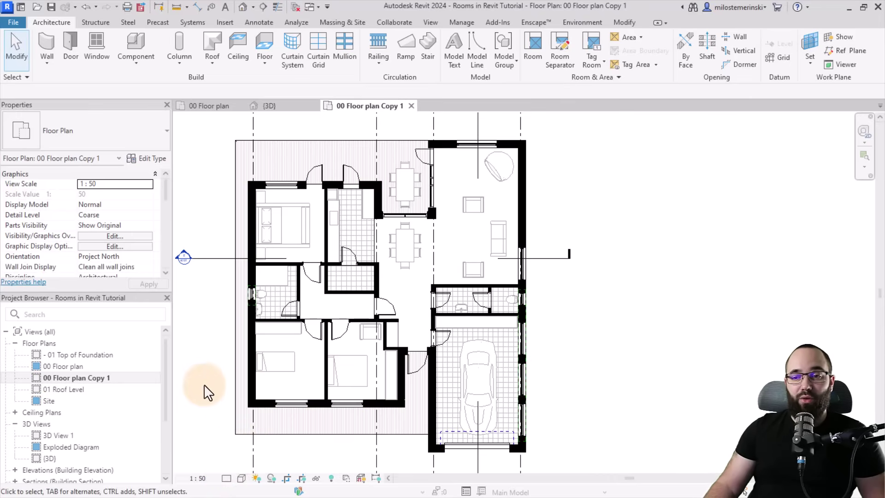
pyautogui.scroll(-2, 206, 353)
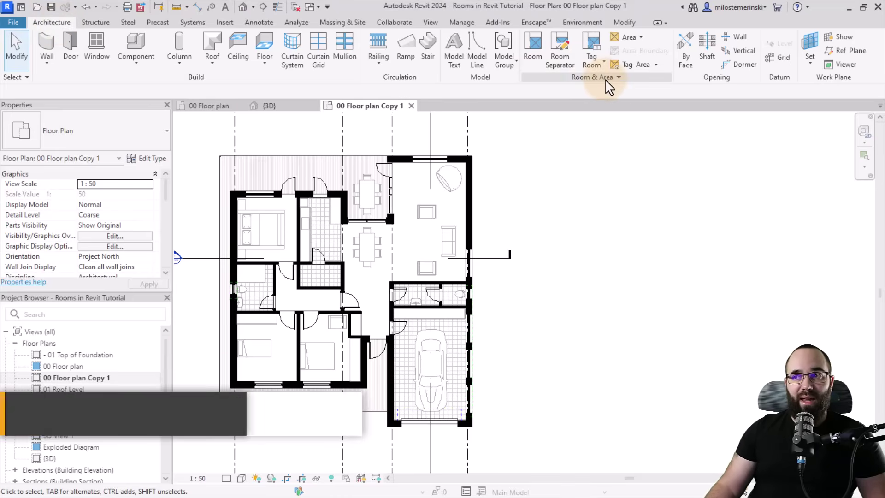
# Step: Place rooms in the living/dining area, small bathroom, garage and both lower bedrooms
pyautogui.click(530, 60)
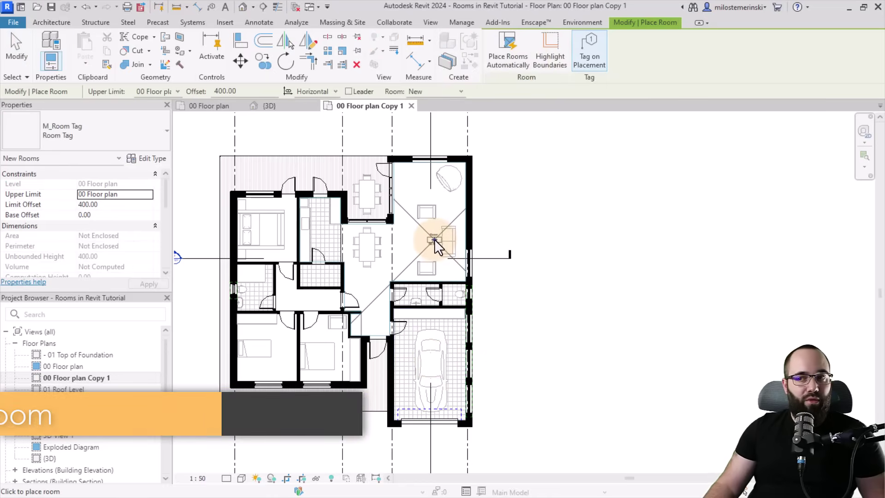
pyautogui.scroll(3, 428, 242)
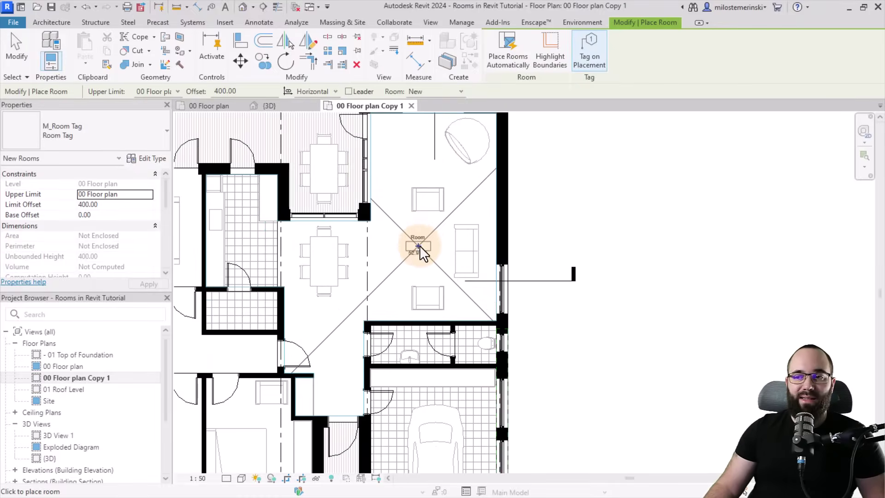
pyautogui.click(417, 239)
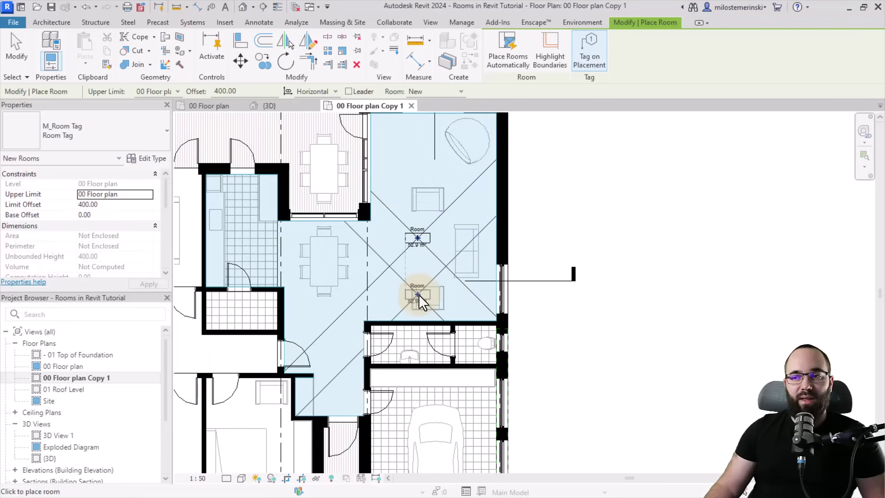
pyautogui.scroll(2, 418, 249)
pyautogui.scroll(-2, 418, 245)
pyautogui.scroll(-2, 416, 240)
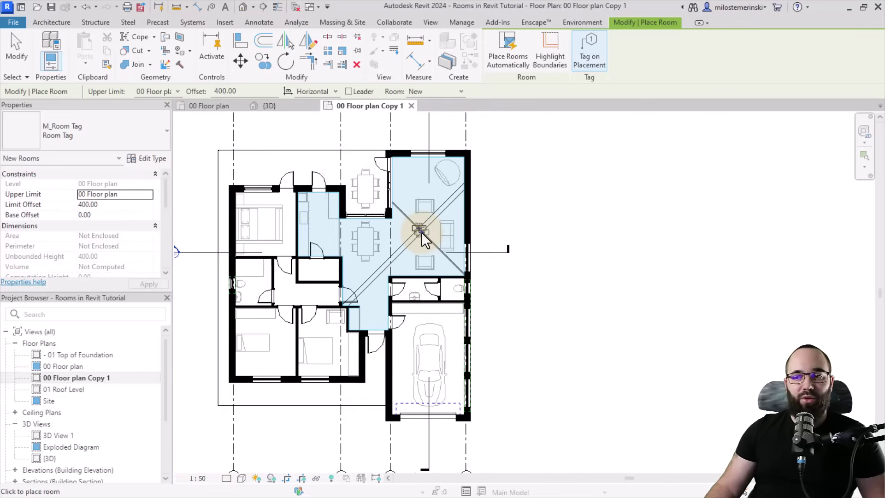
pyautogui.click(414, 289)
pyautogui.click(429, 345)
pyautogui.click(326, 346)
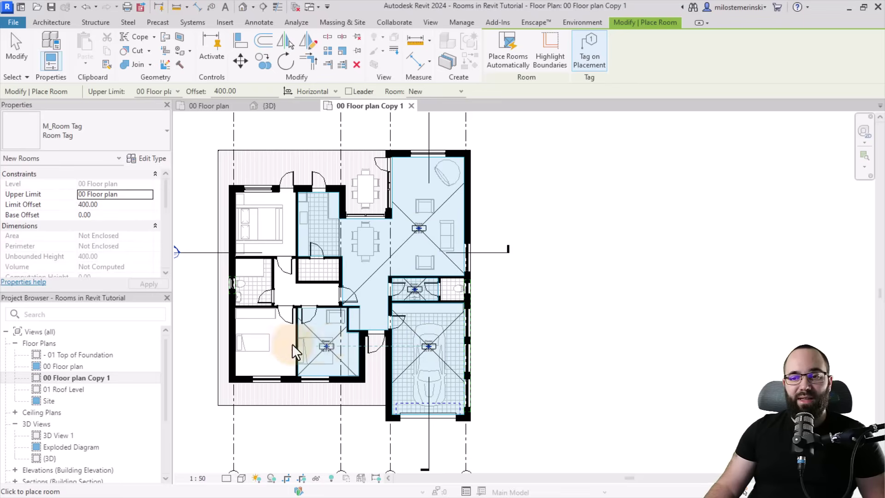
pyautogui.click(258, 349)
# Step: Place rooms in the corridor, the small room above it, the left bathroom and upper-left bedroom
pyautogui.scroll(2, 290, 295)
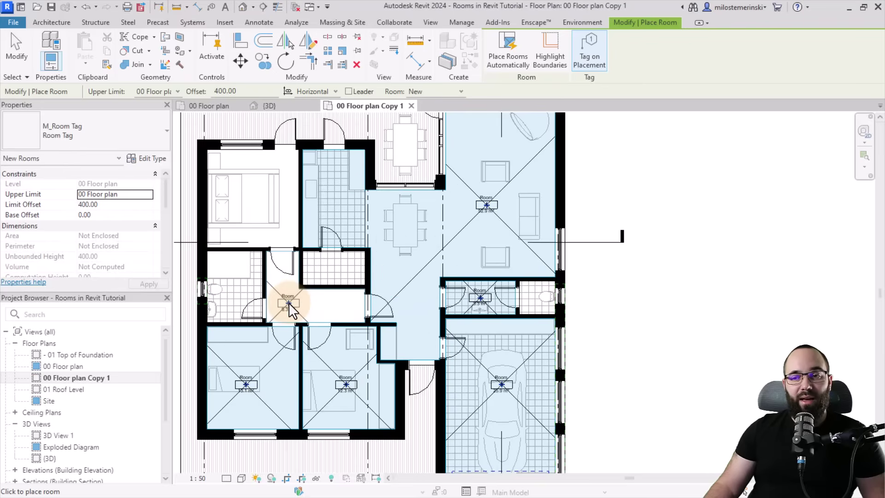
pyautogui.click(290, 310)
pyautogui.click(333, 272)
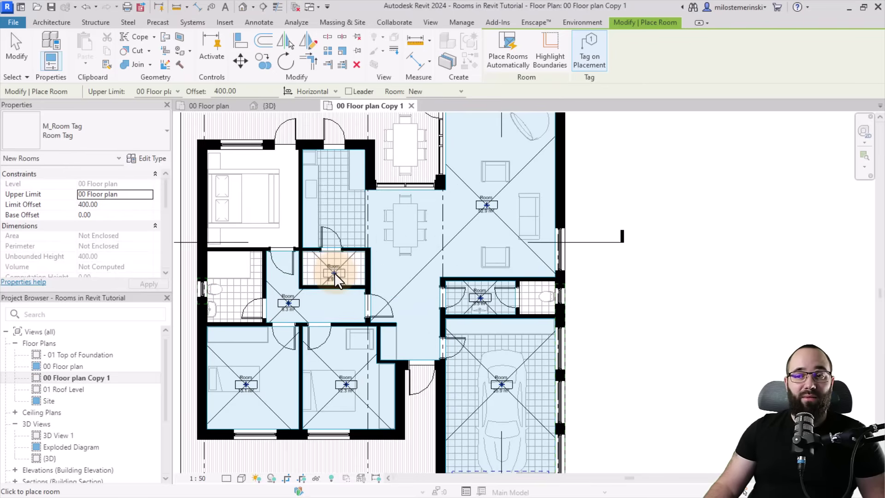
pyautogui.click(249, 293)
pyautogui.click(249, 208)
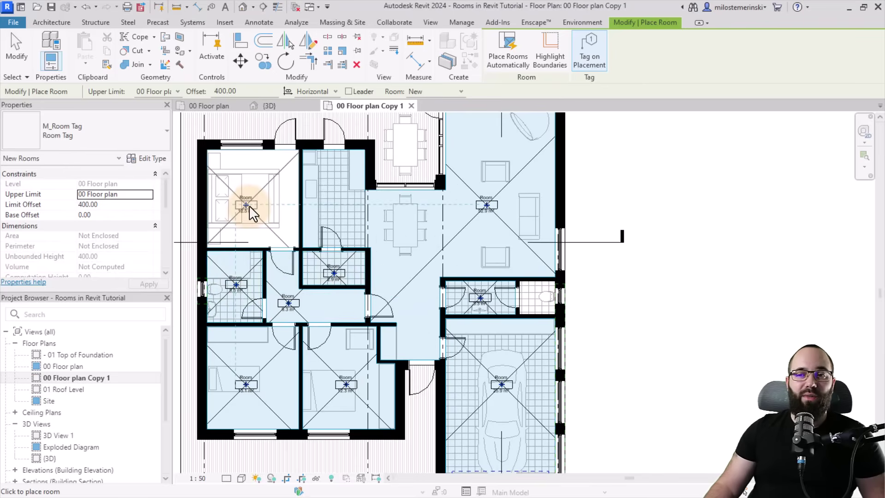
pyautogui.click(276, 226)
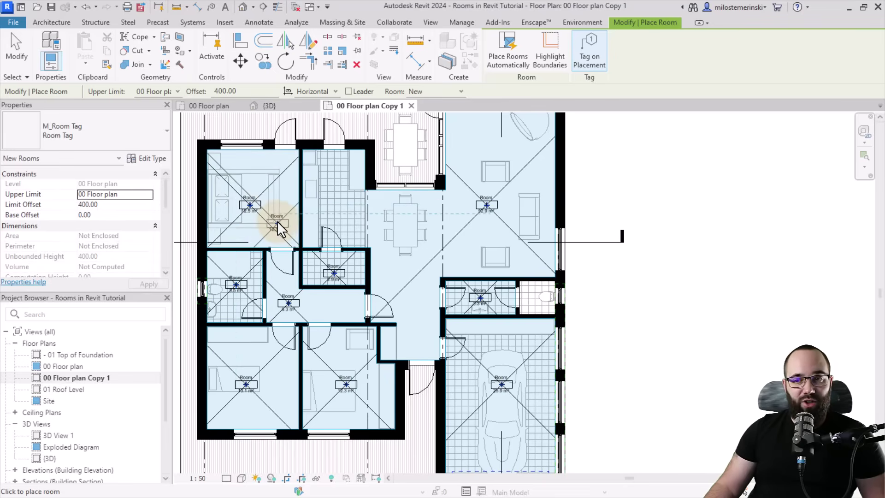
# Step: Place a not-enclosed room on the exterior porch above the plan
pyautogui.scroll(4, 486, 216)
pyautogui.scroll(2, 478, 203)
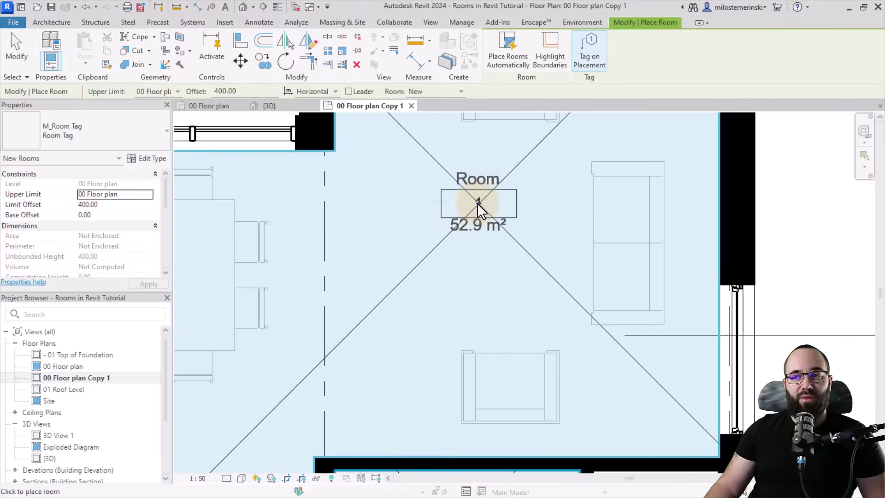
pyautogui.scroll(-4, 507, 198)
pyautogui.scroll(-4, 470, 382)
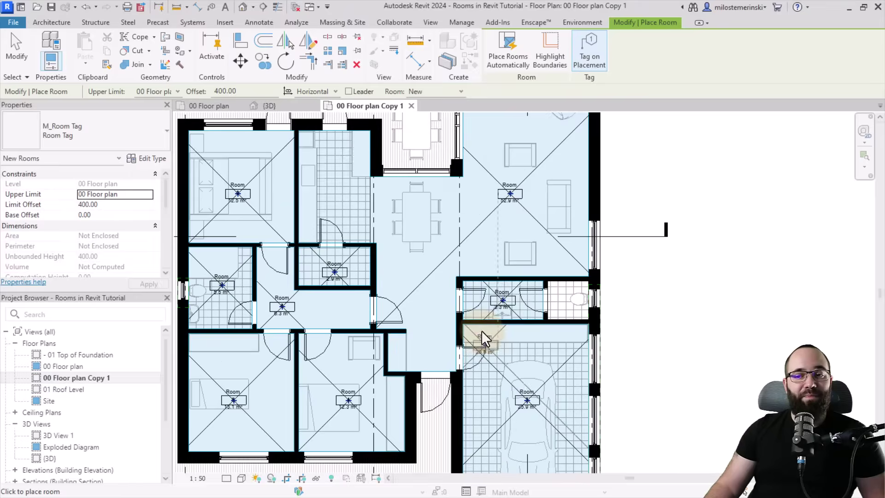
pyautogui.moveTo(352, 287); pyautogui.dragTo(345, 394, button='middle')
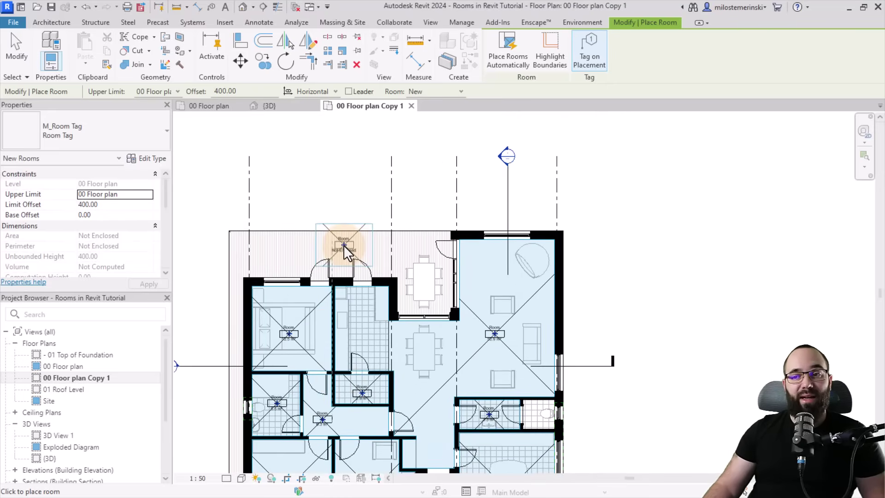
pyautogui.click(344, 245)
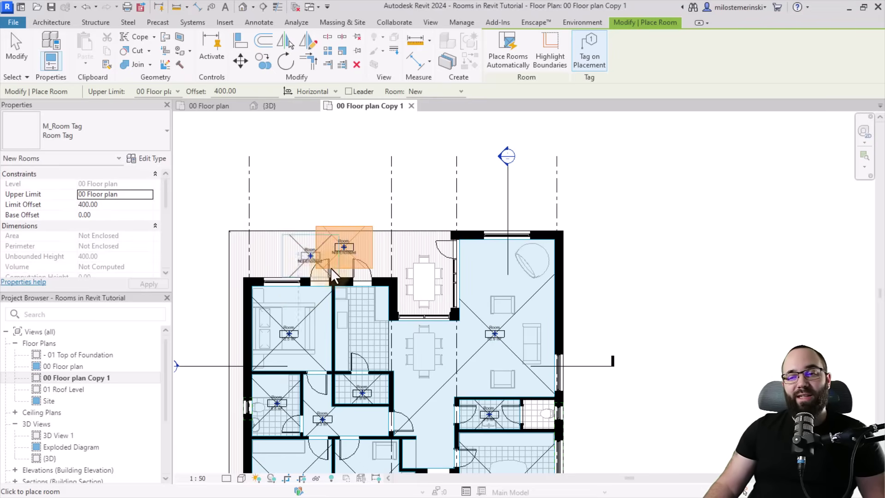
pyautogui.moveTo(379, 350); pyautogui.dragTo(347, 276, button='middle')
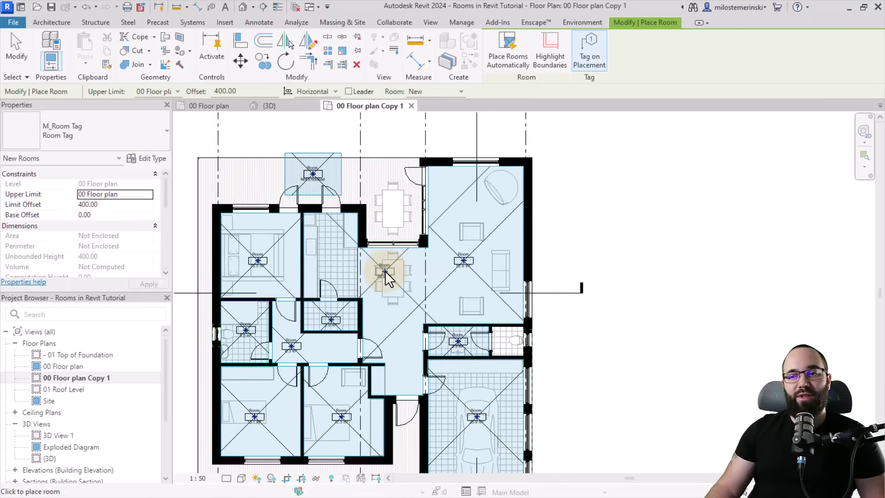
# Step: Exit room placement and inspect Room 1, the 52.9 m² living, dining and kitchen area
pyautogui.press('Escape')
pyautogui.press('Escape')
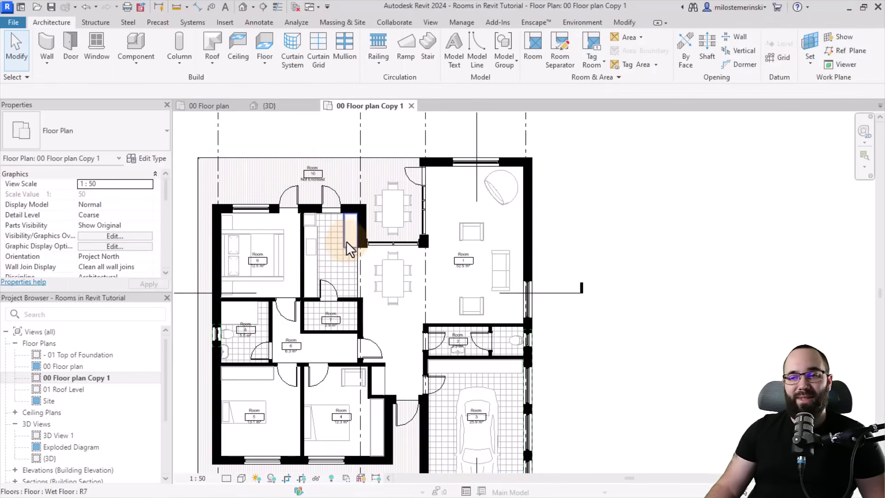
pyautogui.moveTo(405, 307)
pyautogui.mouseDown(button='middle')
pyautogui.moveTo(391, 276)
pyautogui.moveTo(397, 295)
pyautogui.mouseUp(button='middle')
pyautogui.scroll(-1, 391, 277)
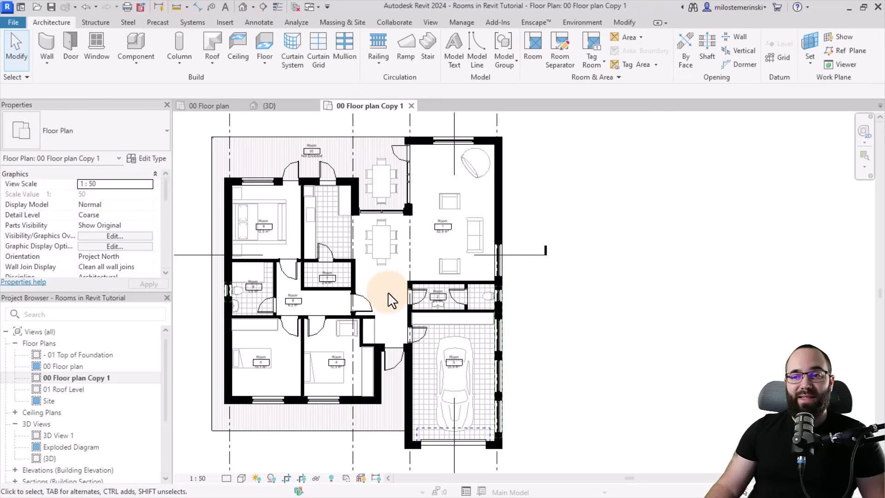
pyautogui.scroll(3, 442, 228)
pyautogui.click(442, 234)
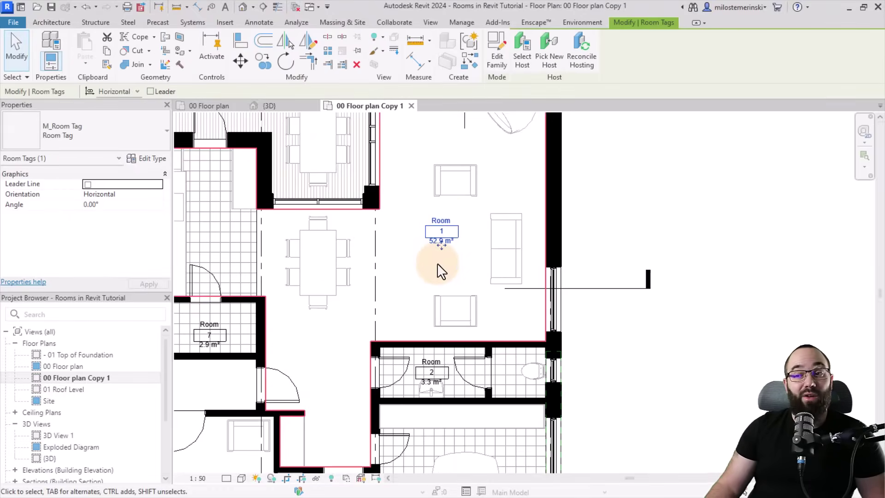
pyautogui.scroll(-1, 438, 268)
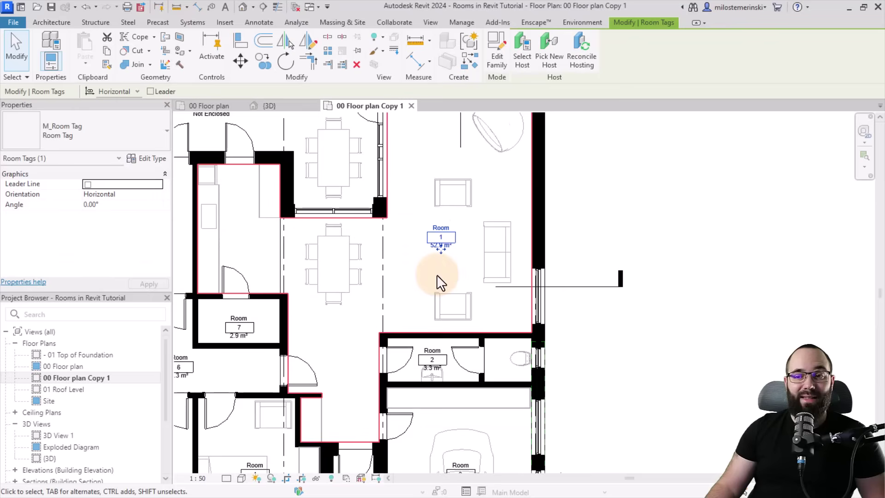
pyautogui.click(409, 274)
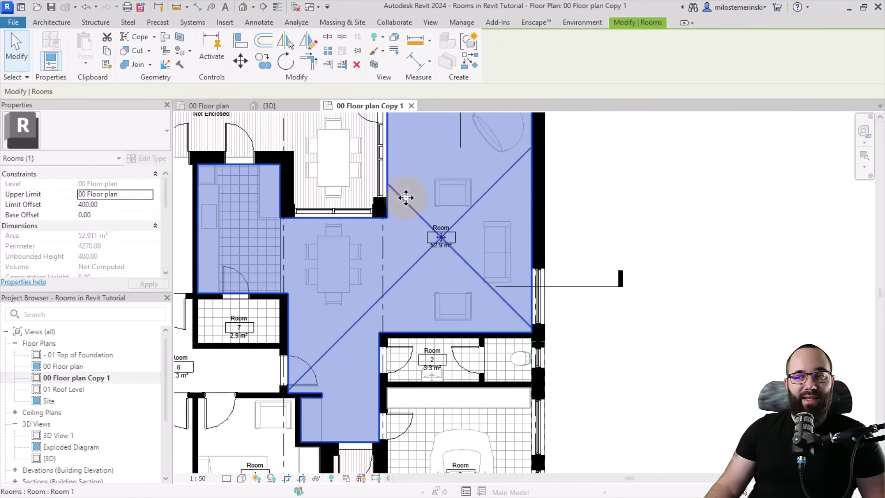
pyautogui.scroll(-2, 402, 273)
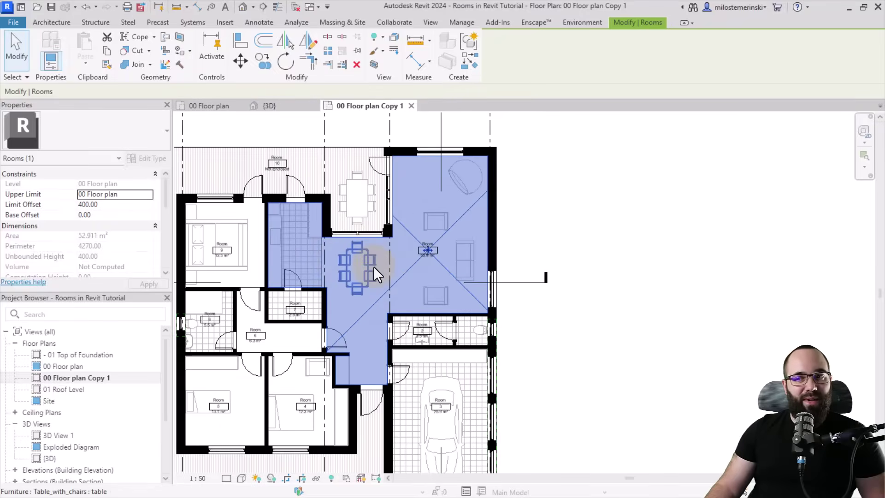
pyautogui.click(535, 236)
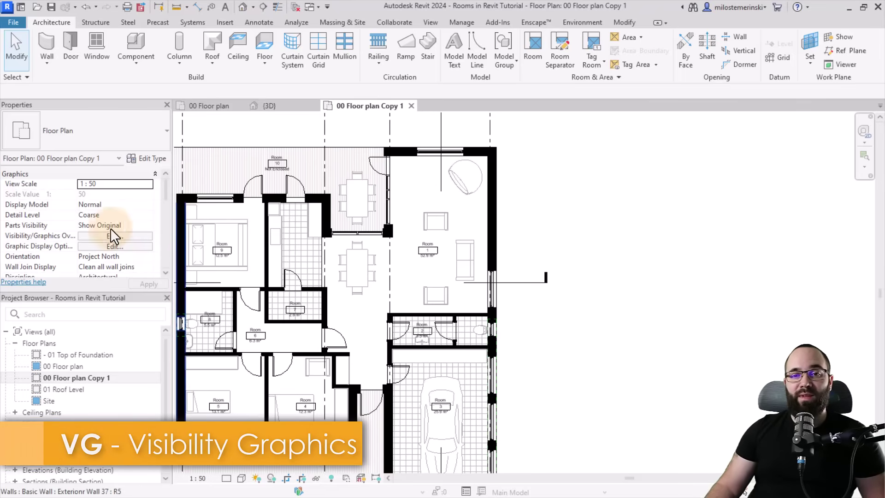
# Step: Turn on Interior Fill for the Rooms category in this view's Visibility/Graphics
pyautogui.click(98, 238)
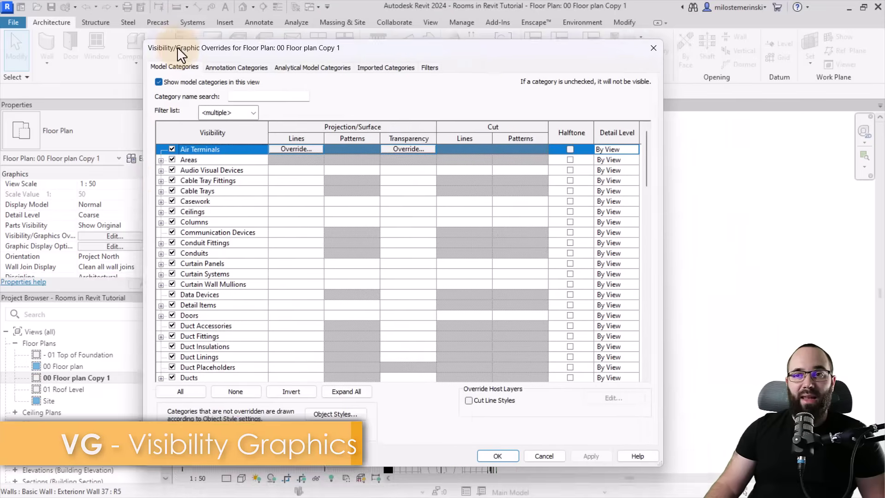
pyautogui.moveTo(178, 48); pyautogui.dragTo(145, 38)
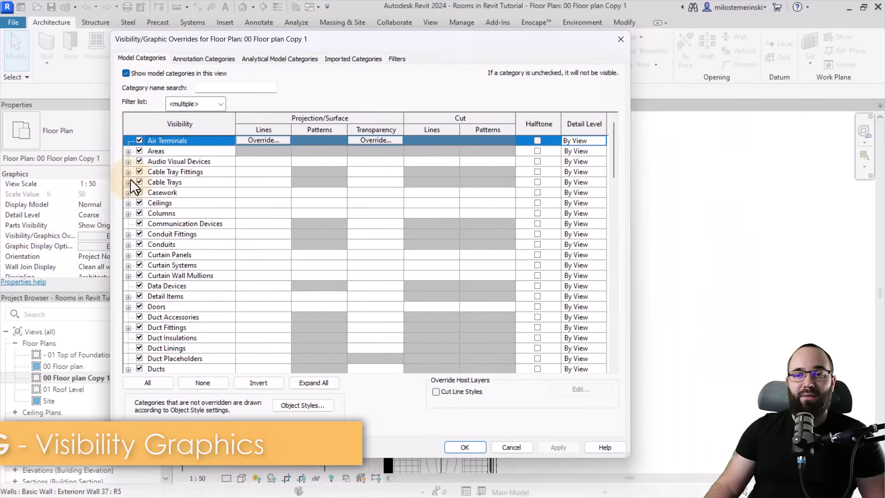
pyautogui.click(150, 205)
pyautogui.press('r')
pyautogui.click(128, 338)
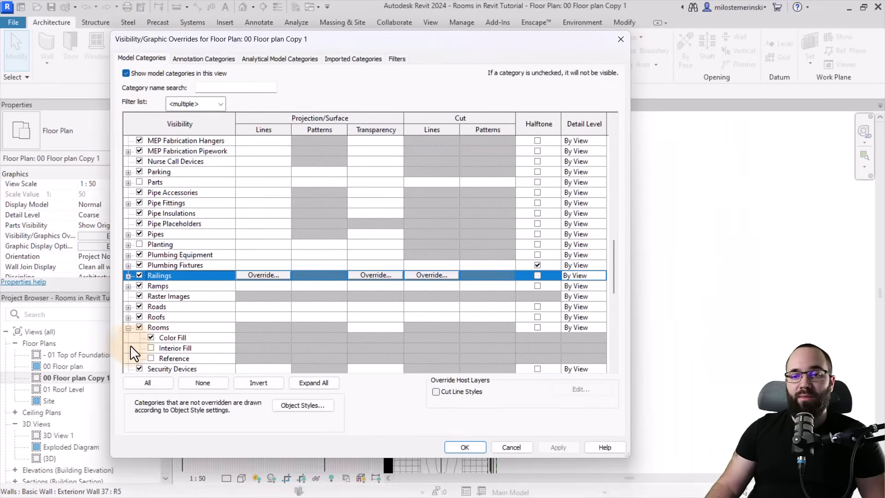
pyautogui.click(152, 349)
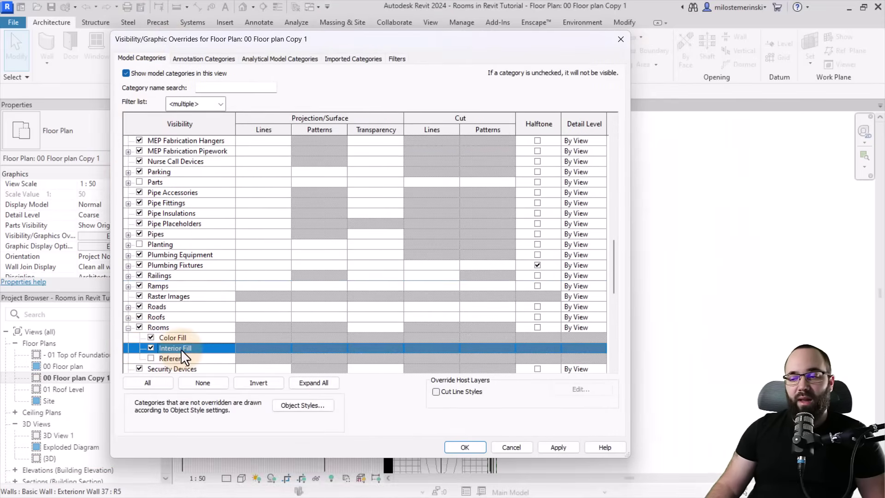
pyautogui.click(558, 448)
pyautogui.click(470, 446)
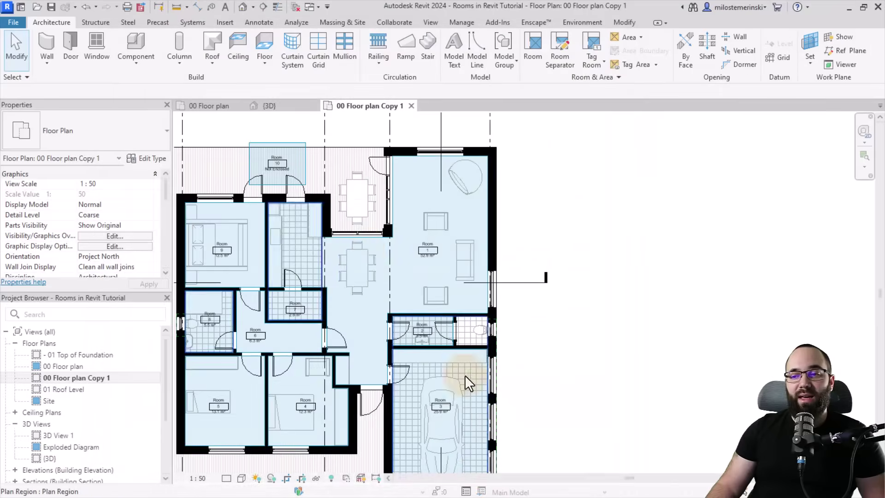
pyautogui.scroll(3, 376, 281)
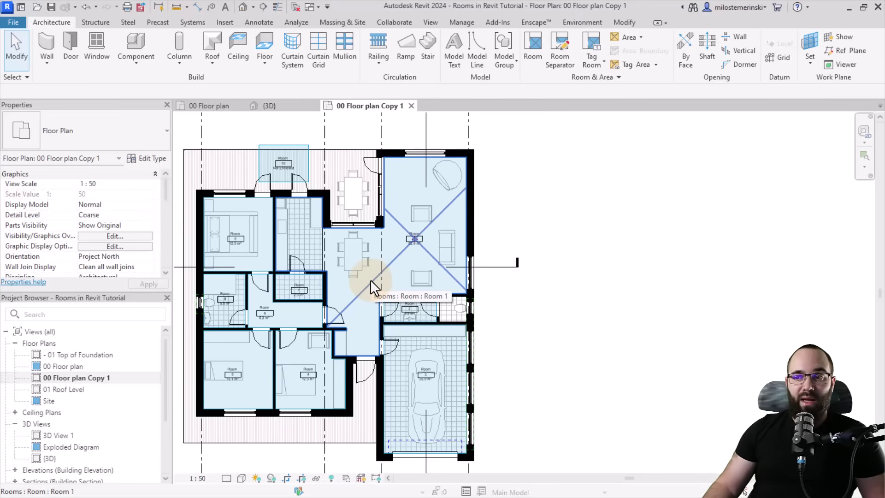
pyautogui.scroll(5, 463, 331)
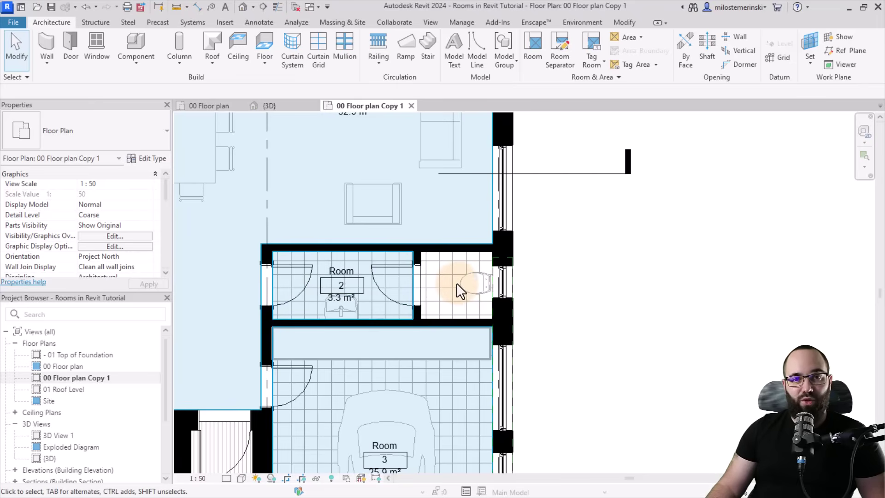
# Step: Turn off Room Bounding on the short wall between Room 2 and the toilet
pyautogui.click(417, 256)
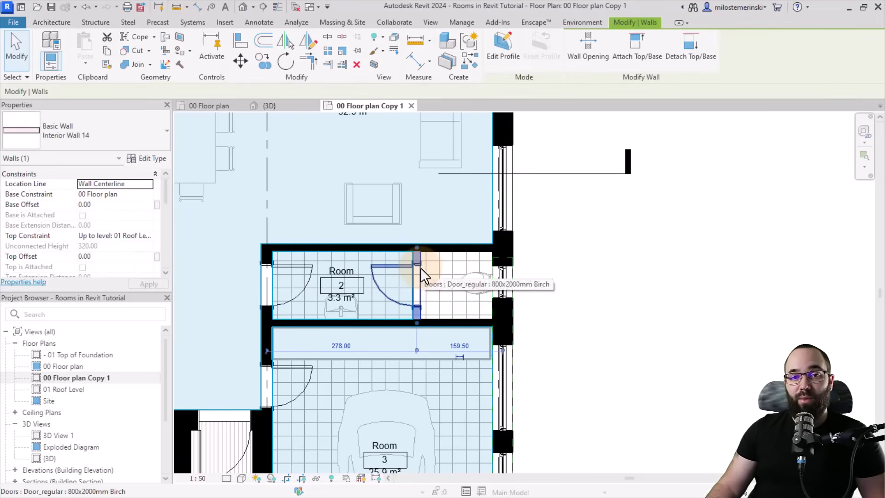
pyautogui.scroll(-4, 91, 217)
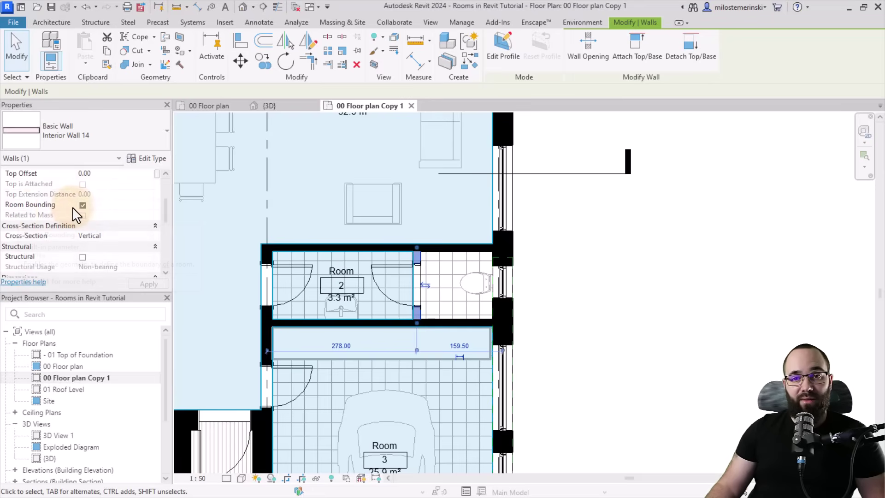
pyautogui.click(82, 205)
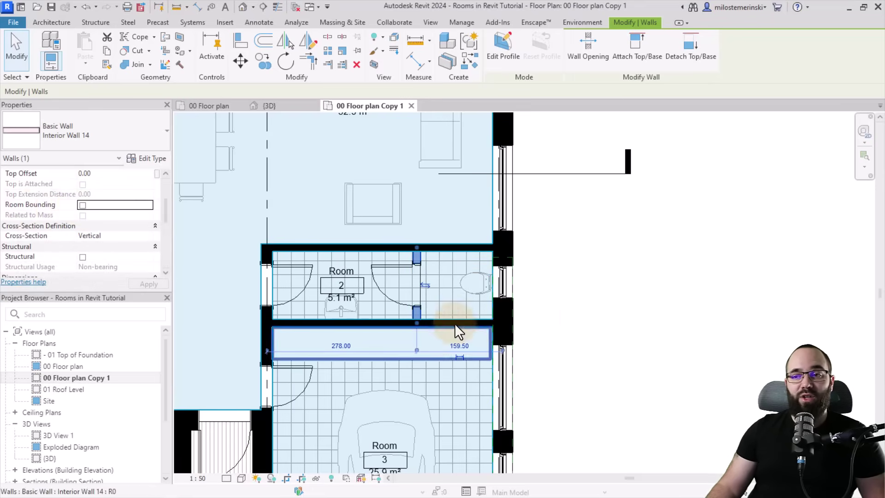
pyautogui.click(597, 320)
pyautogui.scroll(-3, 557, 272)
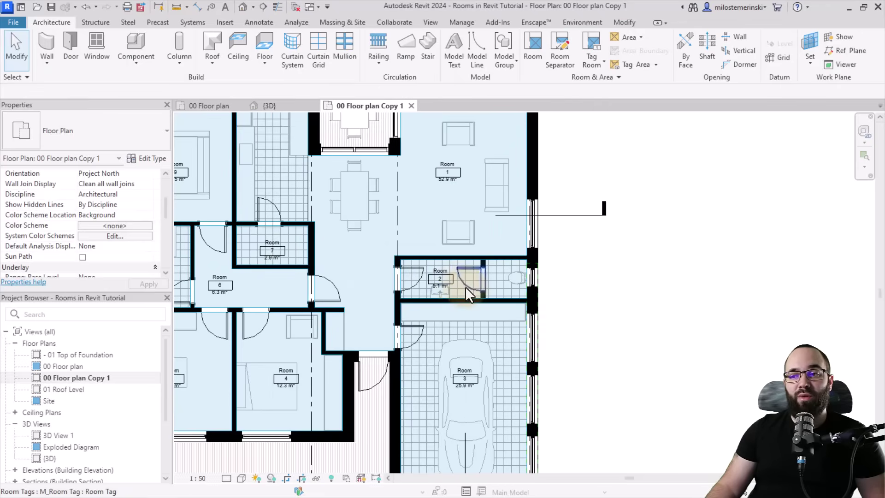
# Step: Check the wall below Room 2 and the exterior wall, then pan to the whole floor
pyautogui.click(470, 299)
pyautogui.click(643, 316)
pyautogui.scroll(3, 493, 277)
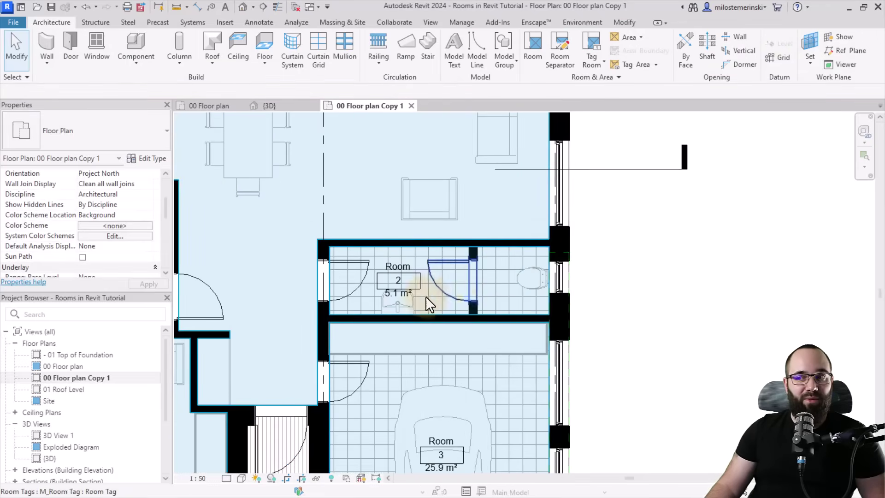
pyautogui.scroll(-3, 518, 311)
pyautogui.click(278, 168)
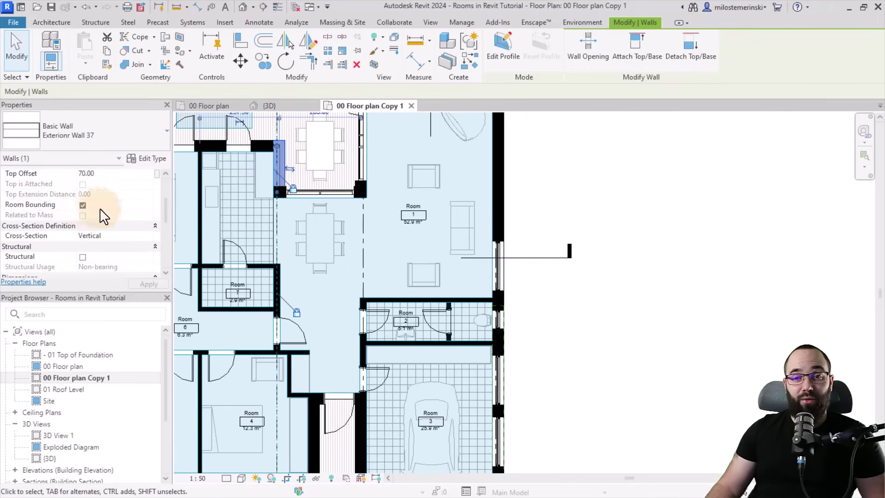
pyautogui.click(550, 310)
pyautogui.scroll(-3, 548, 300)
pyautogui.moveTo(547, 301); pyautogui.dragTo(573, 325, button='middle')
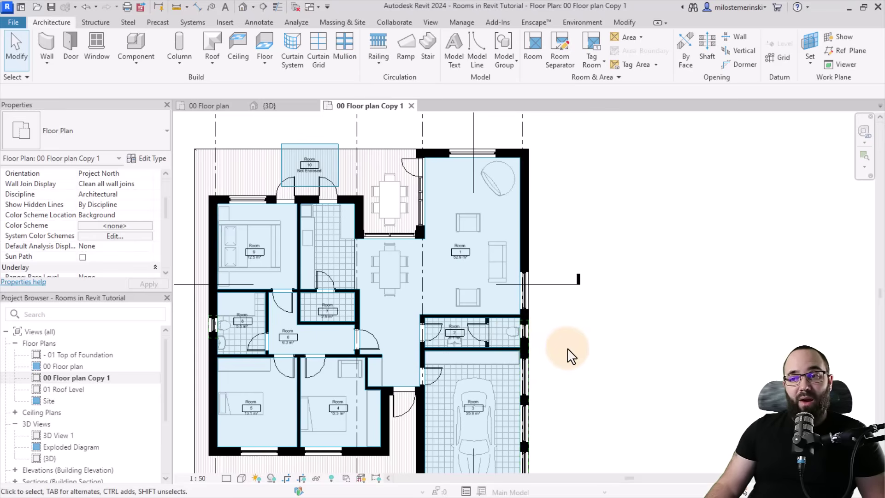
# Step: Select Room 1 to check its extent
pyautogui.scroll(2, 405, 329)
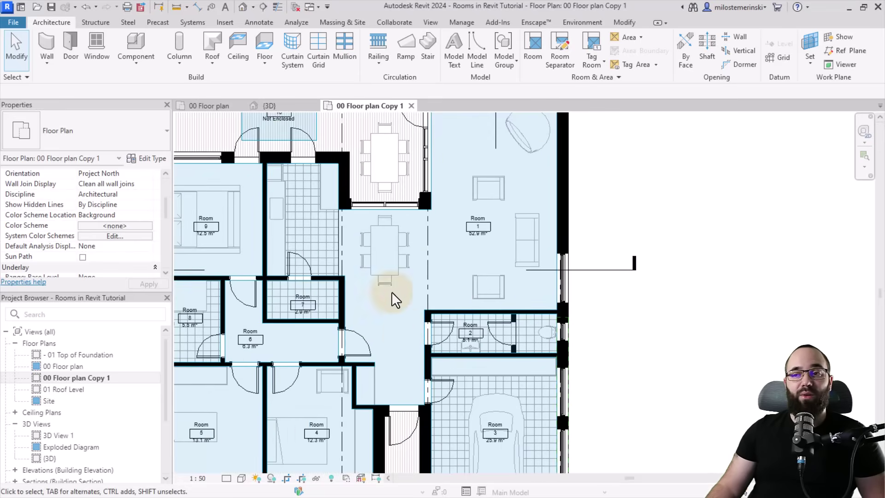
pyautogui.scroll(-2, 389, 327)
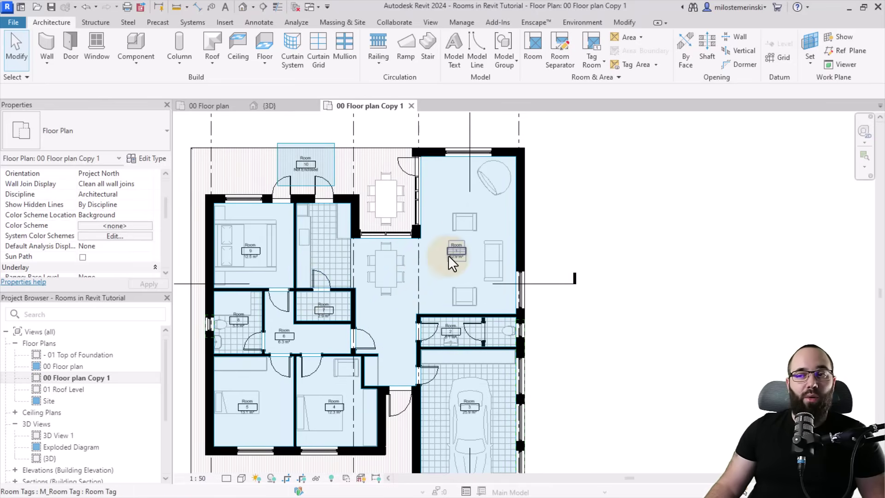
pyautogui.click(433, 274)
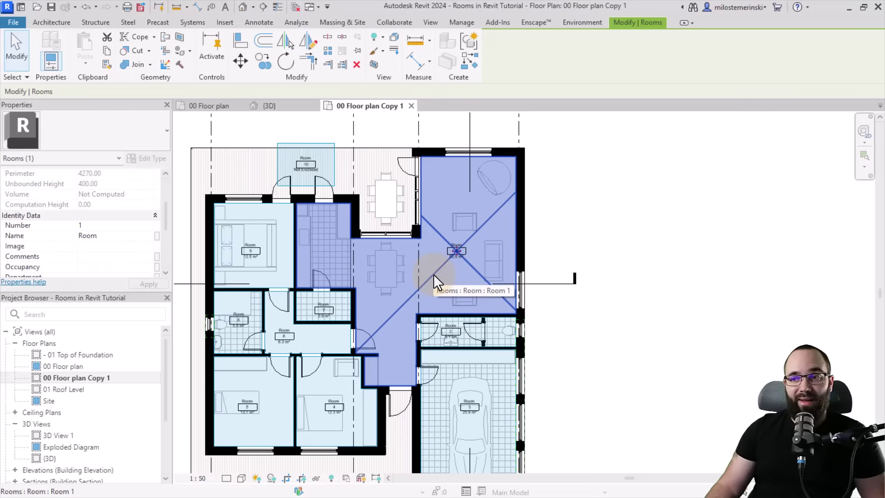
pyautogui.click(565, 330)
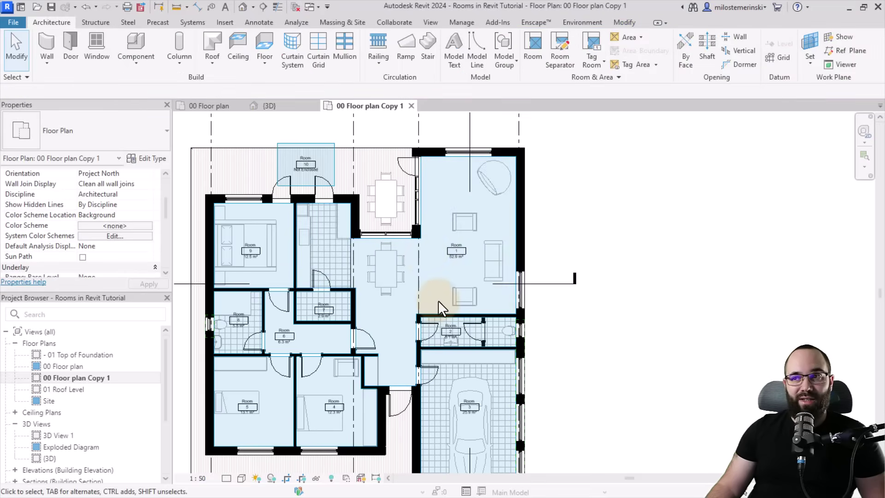
# Step: Draw a room separation line along the kitchen edge, reducing Room 1 to 44.5 m²
pyautogui.click(563, 62)
pyautogui.scroll(4, 370, 249)
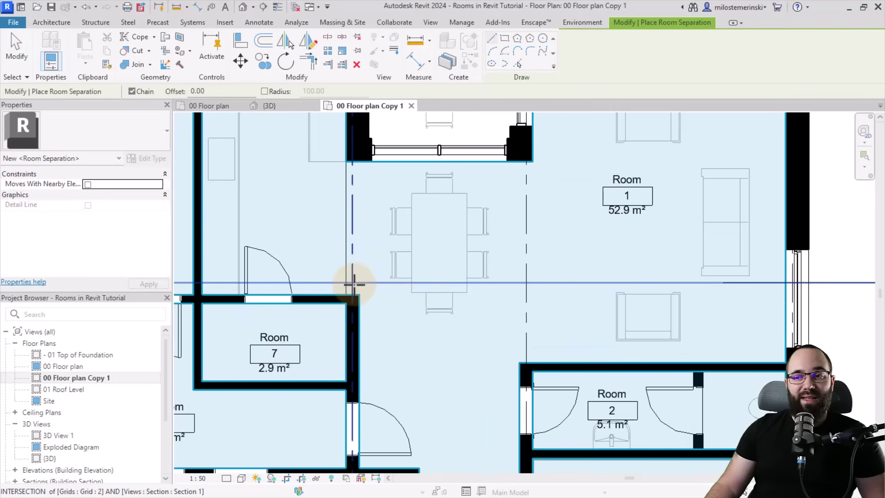
pyautogui.click(352, 293)
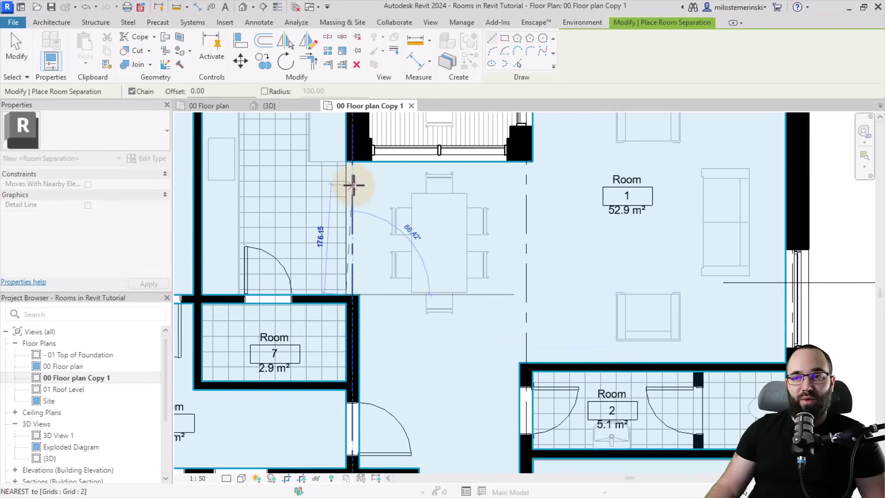
pyautogui.click(346, 162)
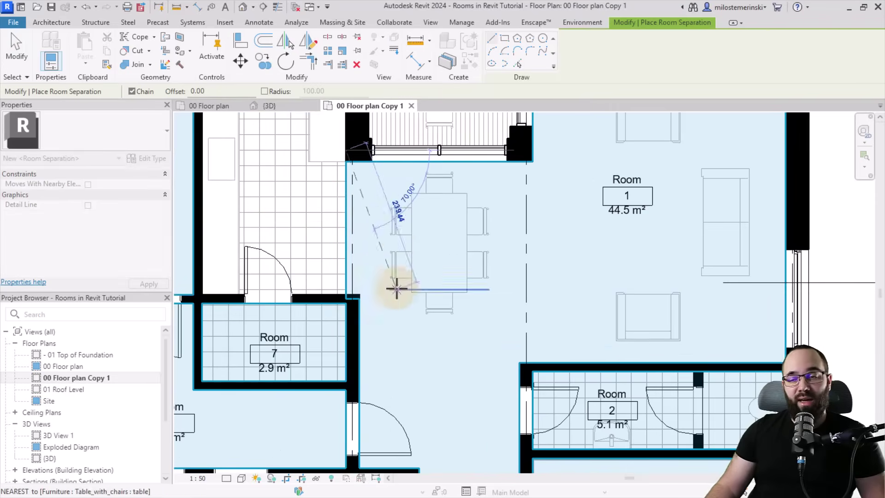
pyautogui.scroll(-3, 395, 287)
pyautogui.moveTo(395, 286); pyautogui.dragTo(394, 358, button='middle')
pyautogui.press('Escape')
pyautogui.press('Escape')
pyautogui.moveTo(426, 287); pyautogui.dragTo(454, 289, button='middle')
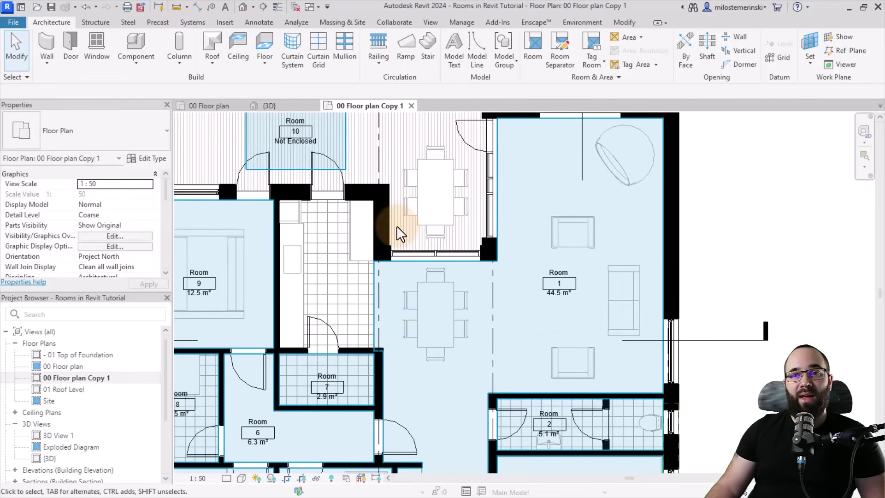
# Step: Place new Room 11, 8.5 m², in the kitchen strip
pyautogui.click(533, 49)
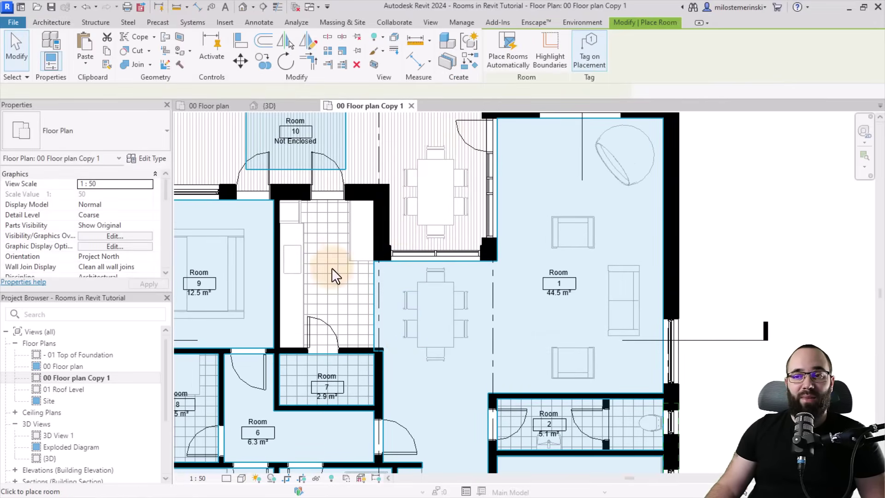
pyautogui.click(329, 338)
pyautogui.press('Escape')
pyautogui.press('Escape')
# Step: Draw a room separation line from the terrace wall corner to the upper-left corner
pyautogui.scroll(-2, 352, 231)
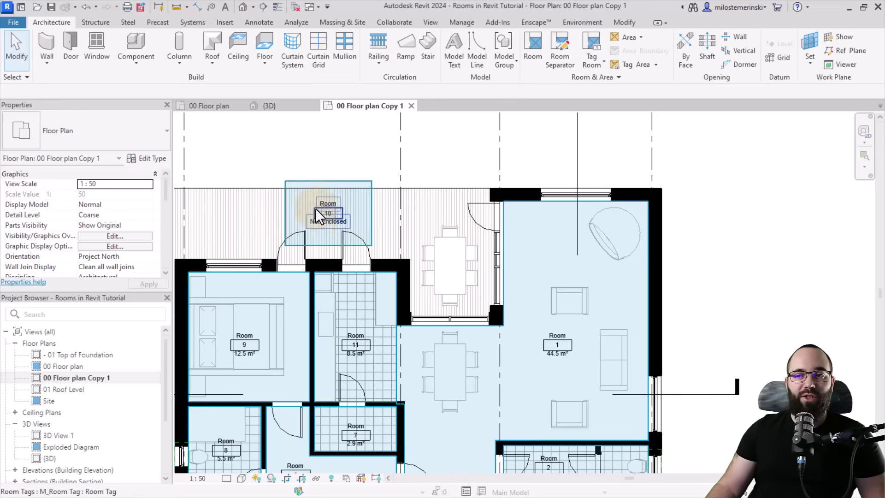
pyautogui.scroll(-2, 358, 231)
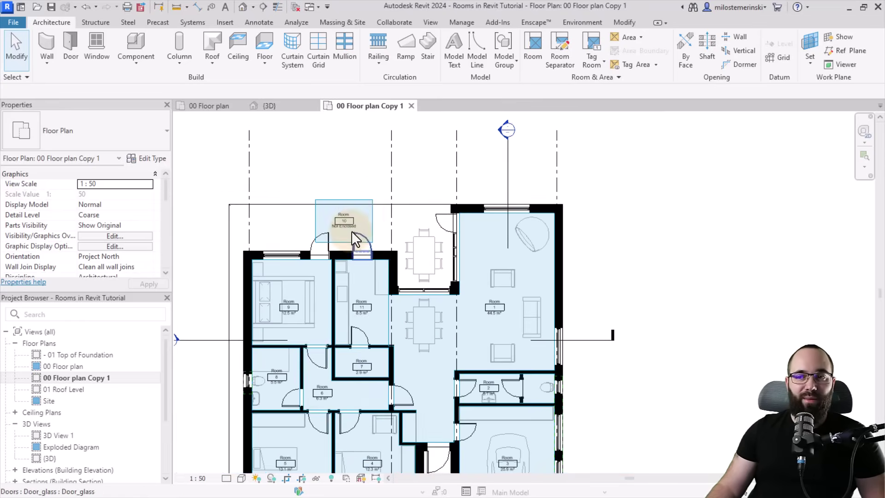
pyautogui.scroll(4, 335, 228)
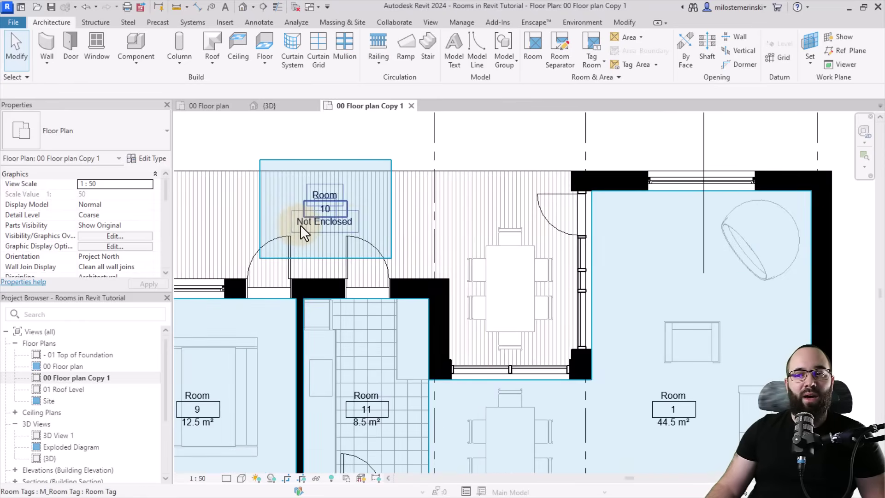
pyautogui.scroll(-5, 355, 225)
pyautogui.scroll(-5, 355, 225)
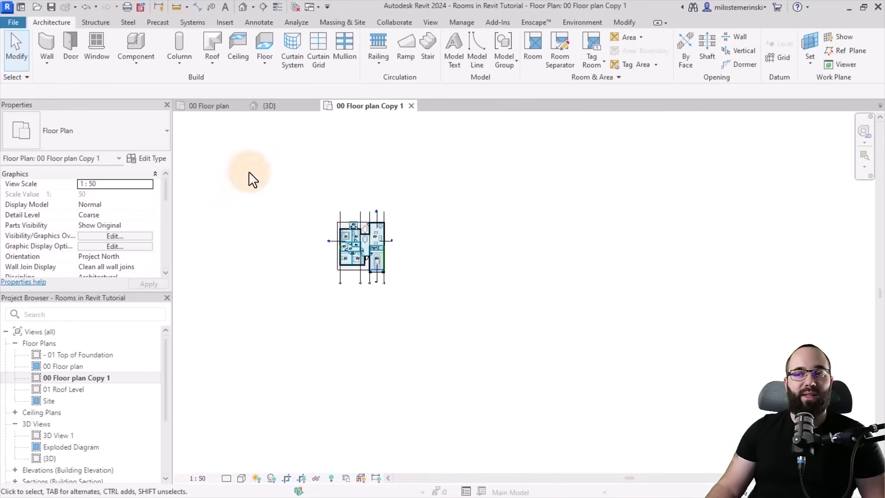
pyautogui.scroll(5, 350, 217)
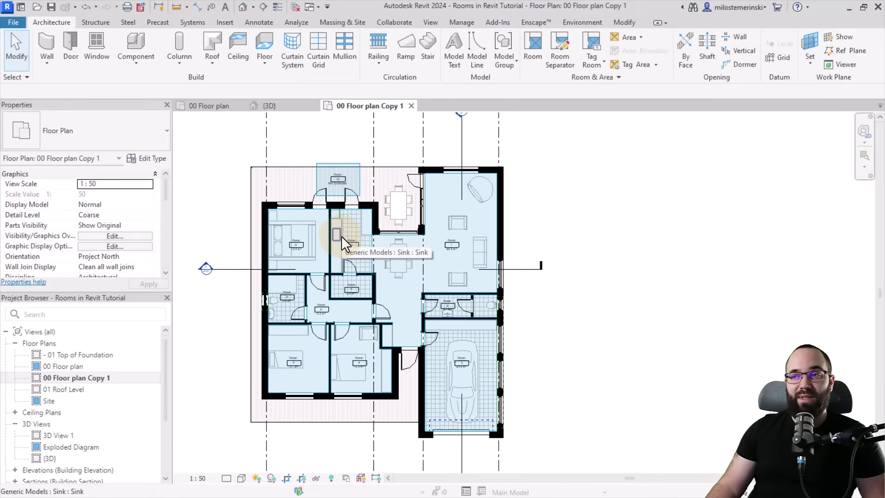
pyautogui.click(555, 67)
pyautogui.scroll(3, 422, 148)
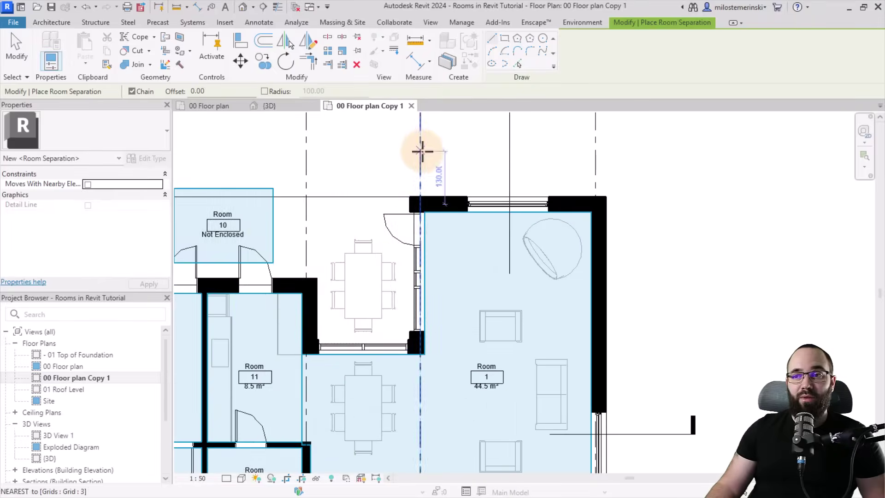
pyautogui.click(410, 197)
pyautogui.moveTo(346, 197); pyautogui.dragTo(602, 207, button='middle')
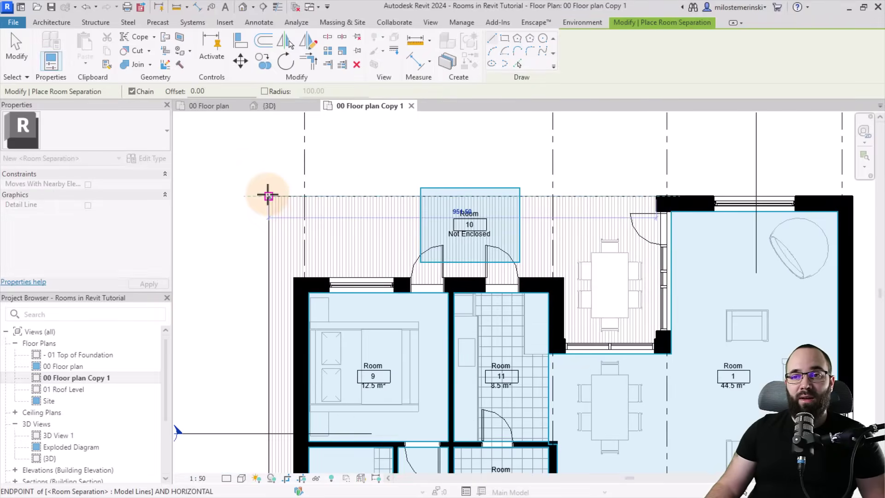
pyautogui.click(268, 197)
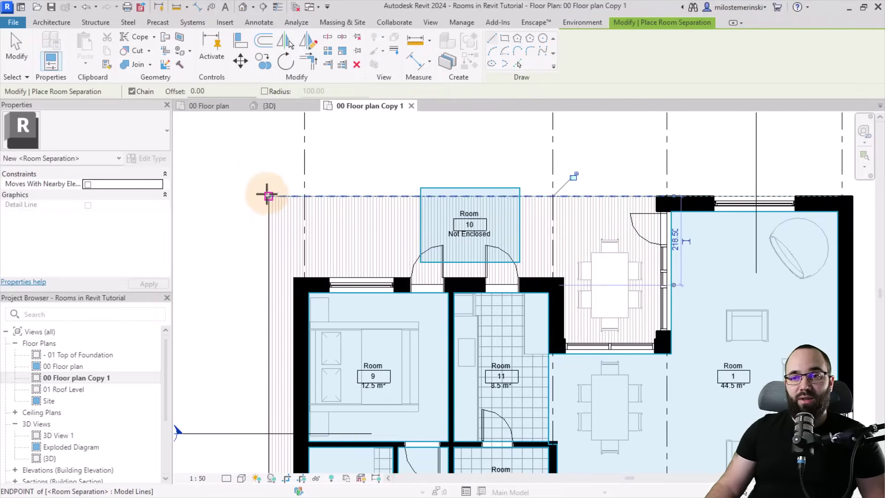
# Step: Continue the separation line below the bedrooms and end it at the garage wall corner
pyautogui.scroll(-3, 273, 184)
pyautogui.scroll(4, 263, 389)
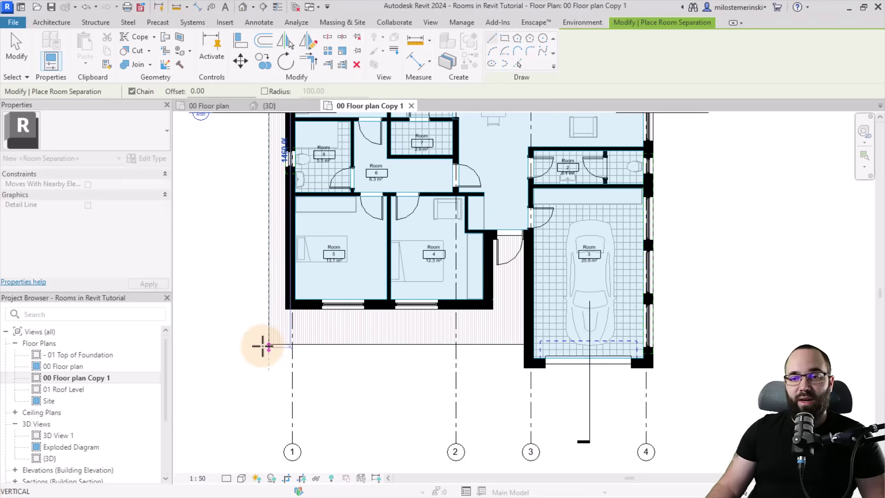
pyautogui.click(269, 344)
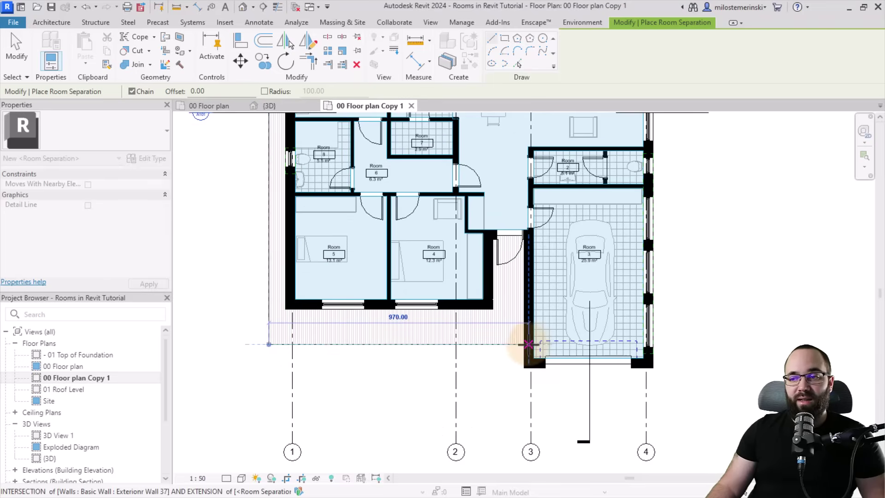
pyautogui.click(528, 344)
pyautogui.scroll(-3, 401, 390)
pyautogui.press('Escape')
pyautogui.press('Escape')
# Step: Select Room 10 to confirm it is a 44.8 m² exterior terrace room
pyautogui.scroll(4, 407, 241)
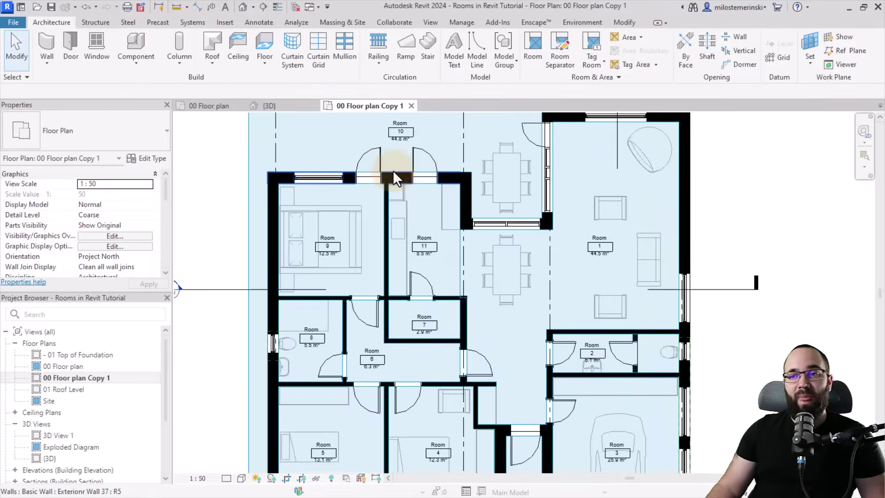
pyautogui.click(386, 146)
pyautogui.scroll(-3, 388, 159)
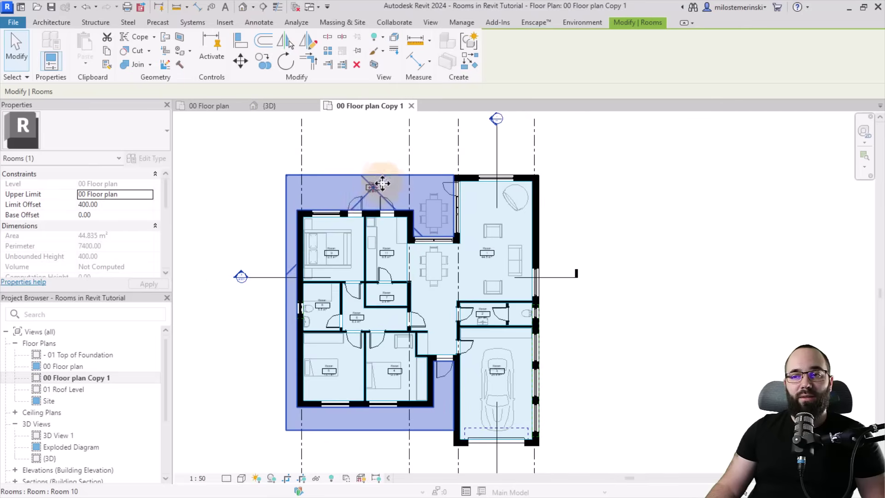
pyautogui.scroll(5, 382, 183)
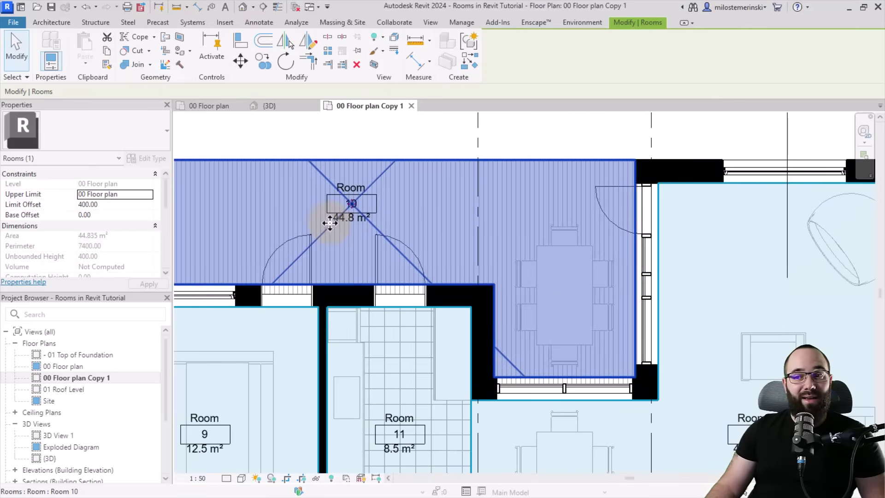
pyautogui.scroll(-5, 383, 203)
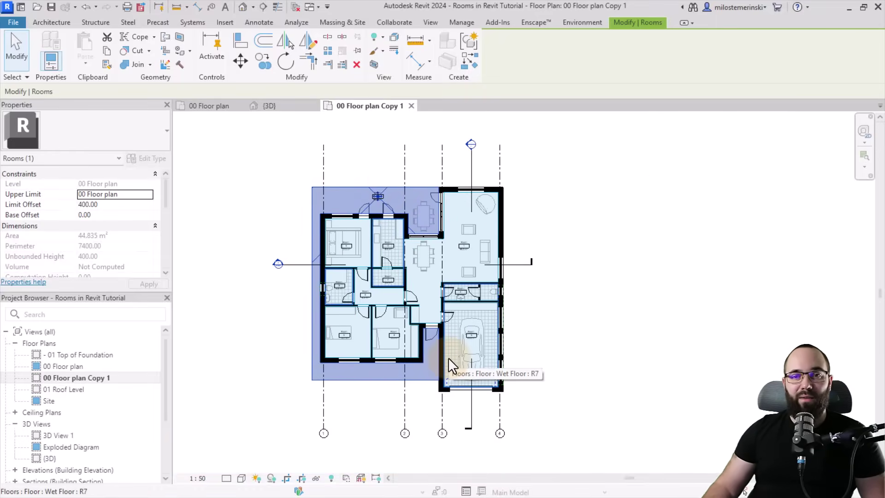
# Step: Uncheck Interior Fill under Rooms in Visibility/Graphics for 00 Floor plan Copy 1
pyautogui.click(273, 226)
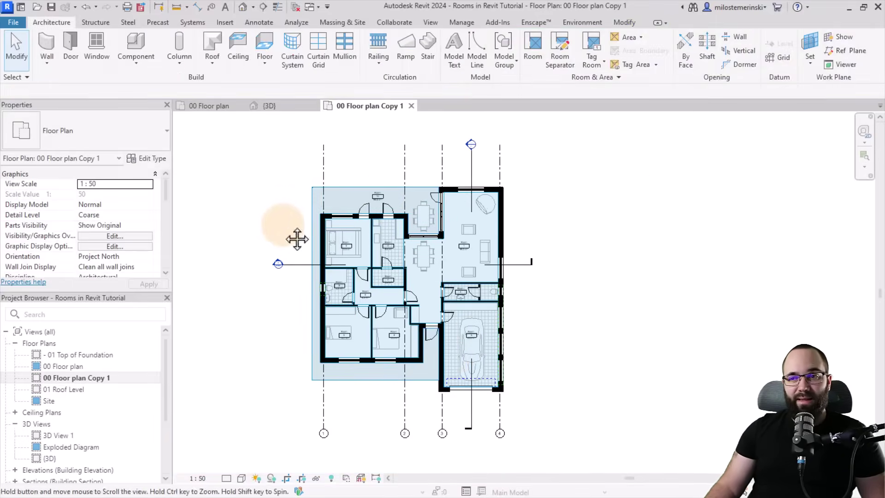
pyautogui.scroll(3, 293, 237)
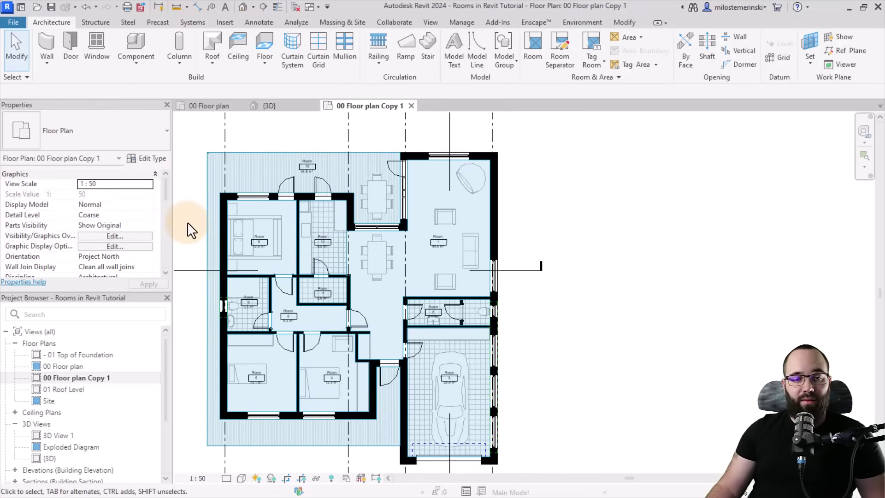
pyautogui.click(104, 237)
pyautogui.click(164, 245)
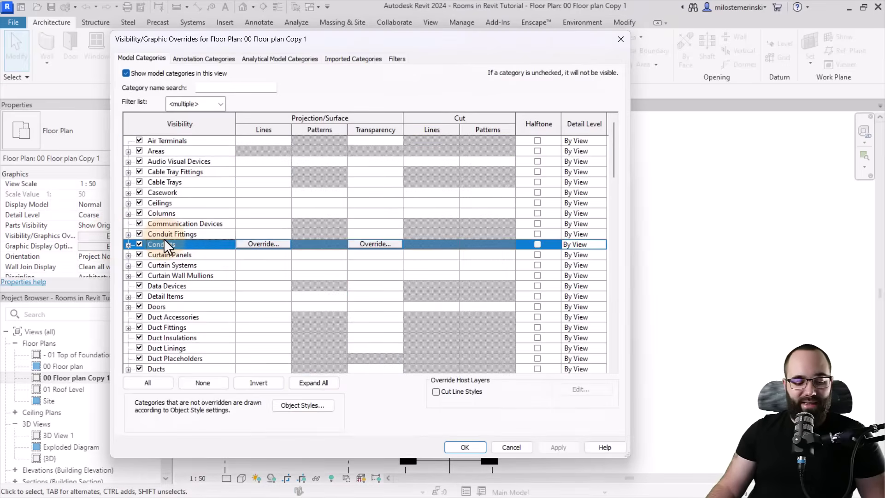
pyautogui.scroll(-10, 160, 255)
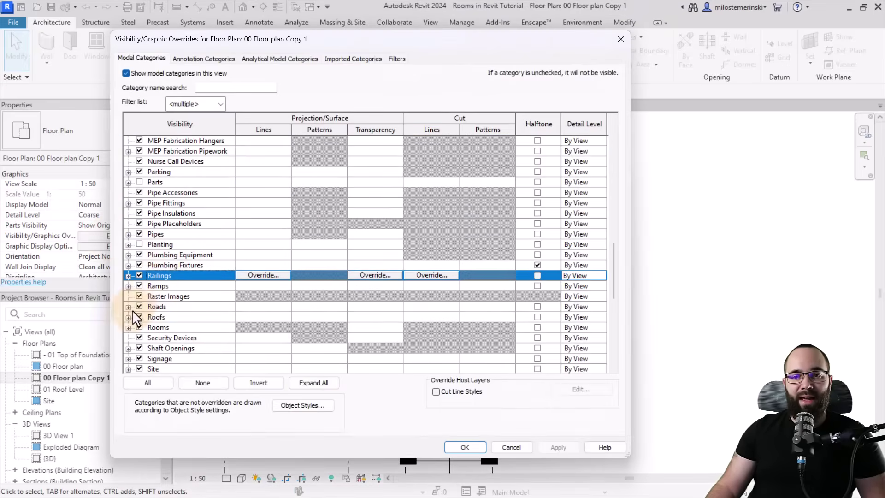
pyautogui.click(127, 327)
pyautogui.click(150, 348)
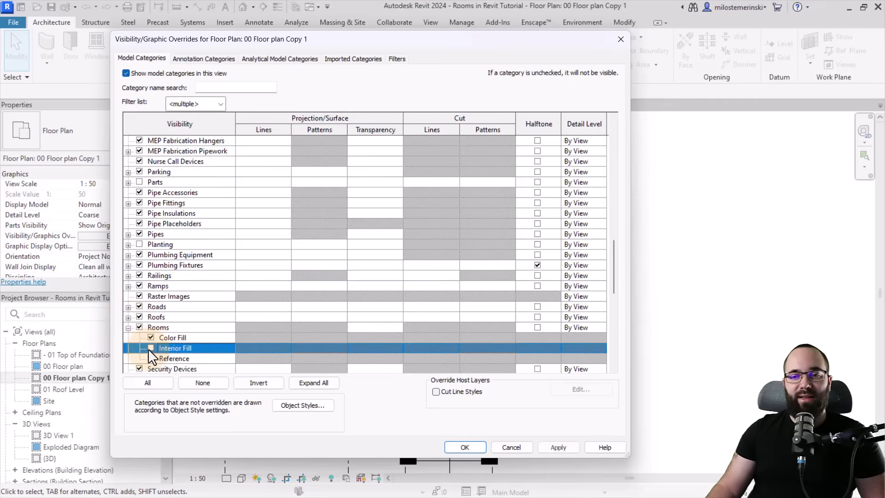
pyautogui.click(552, 448)
pyautogui.click(463, 448)
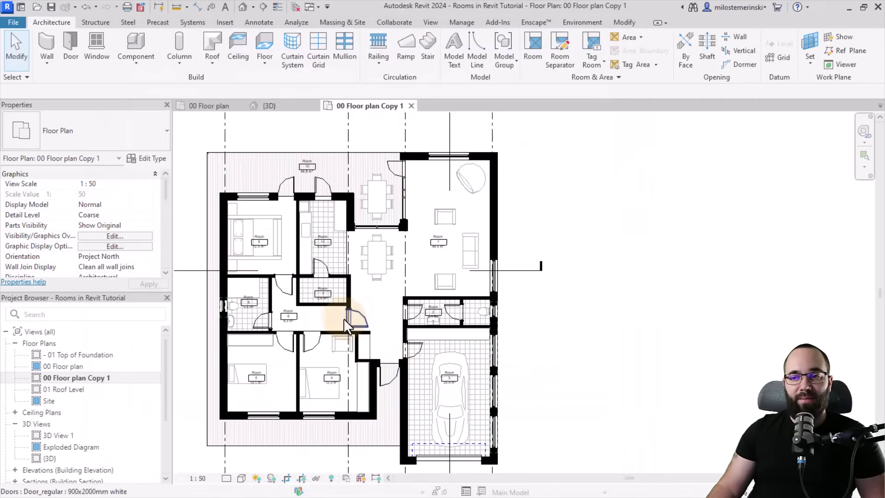
pyautogui.moveTo(391, 288); pyautogui.dragTo(386, 273, button='middle')
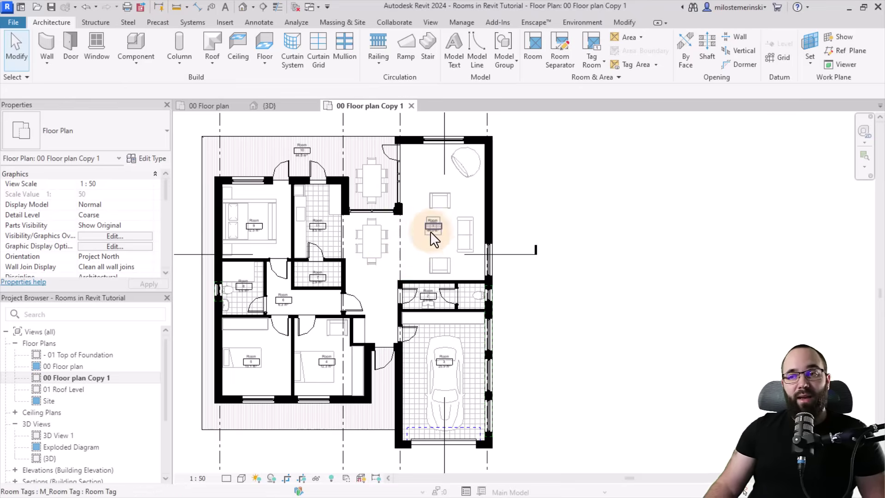
# Step: Rename the Room 1 tag's room to 'Living Room'
pyautogui.scroll(4, 427, 231)
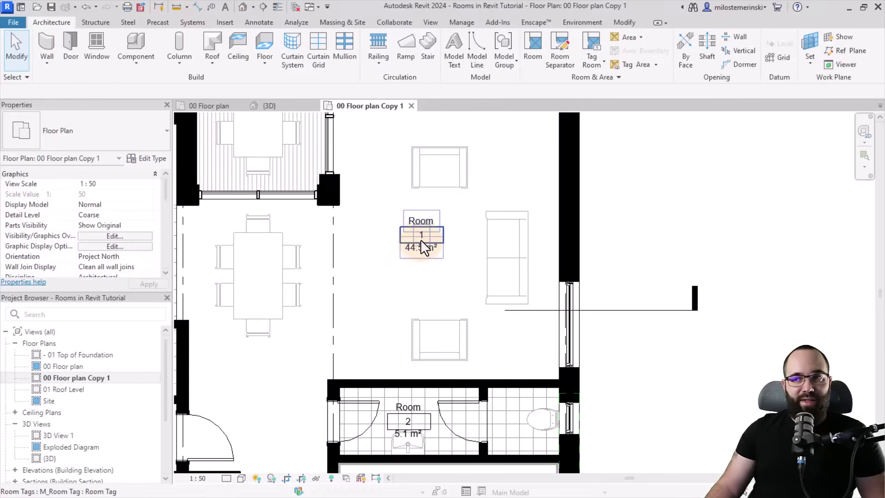
pyautogui.scroll(2, 419, 246)
pyautogui.click(389, 235)
pyautogui.click(424, 229)
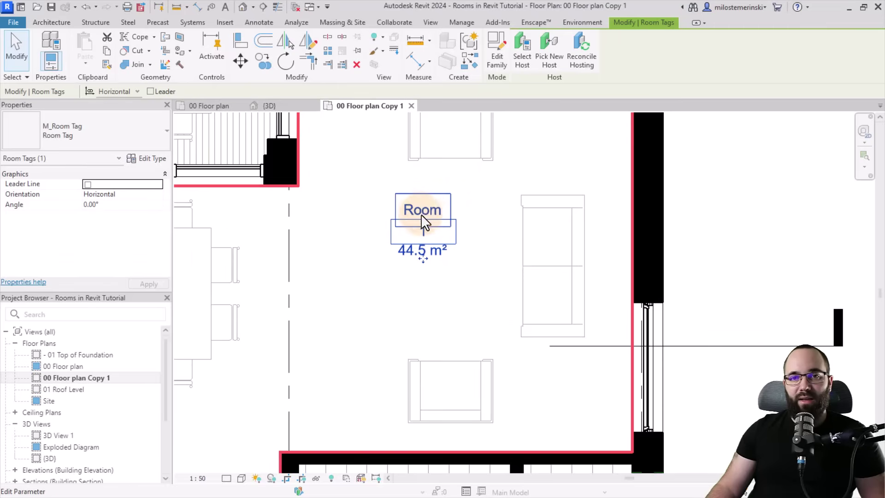
pyautogui.click(415, 210)
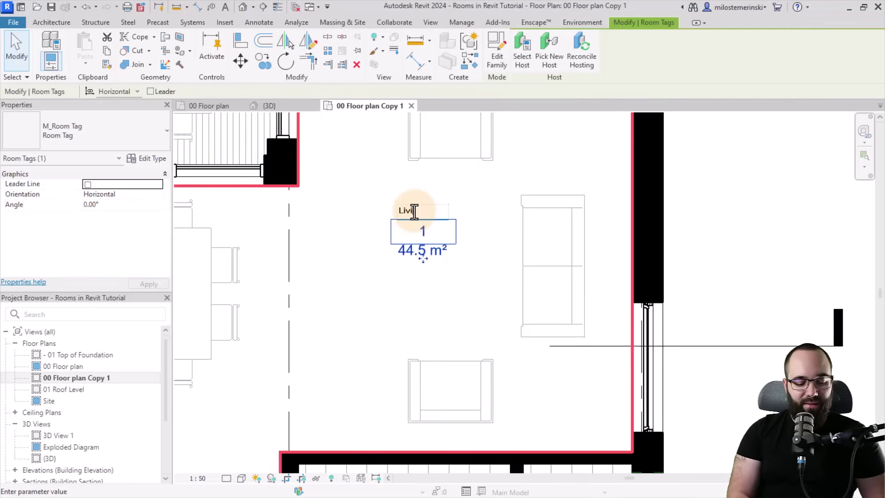
pyautogui.write('Living Room')
pyautogui.click(427, 234)
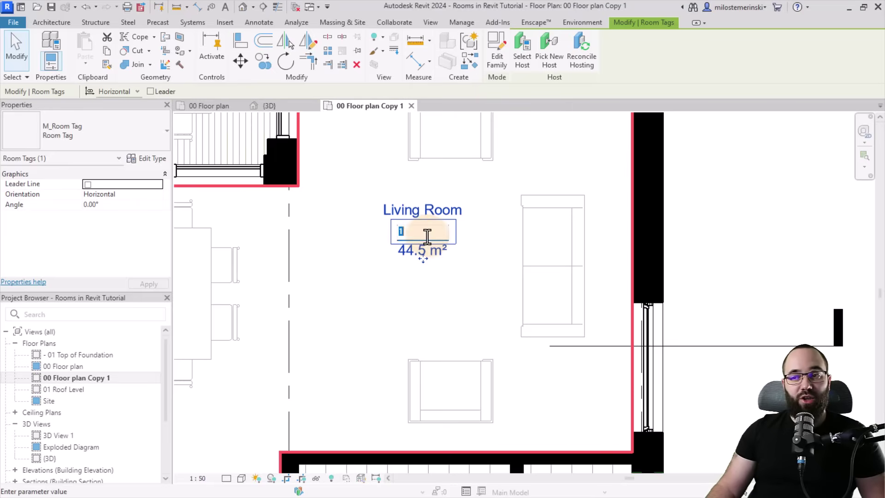
# Step: Renumber the 8.5 m² room from 11 to 10
pyautogui.scroll(-5, 444, 278)
pyautogui.moveTo(401, 287); pyautogui.dragTo(520, 297, button='middle')
pyautogui.scroll(2, 373, 237)
pyautogui.moveTo(372, 238); pyautogui.dragTo(365, 273, button='middle')
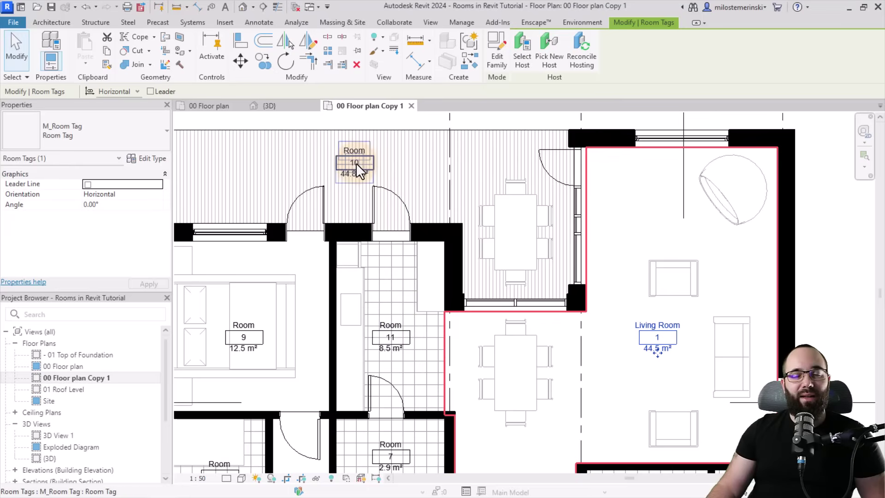
pyautogui.click(392, 343)
pyautogui.click(395, 339)
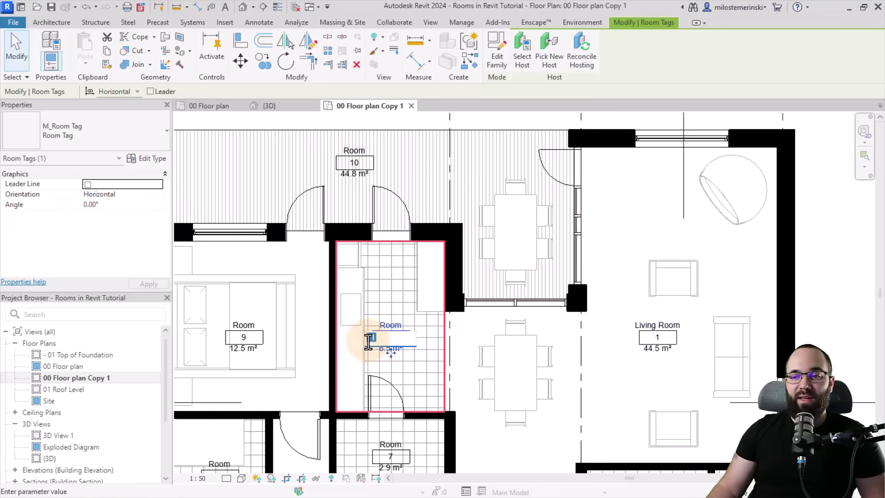
pyautogui.write('10')
pyautogui.press('Return')
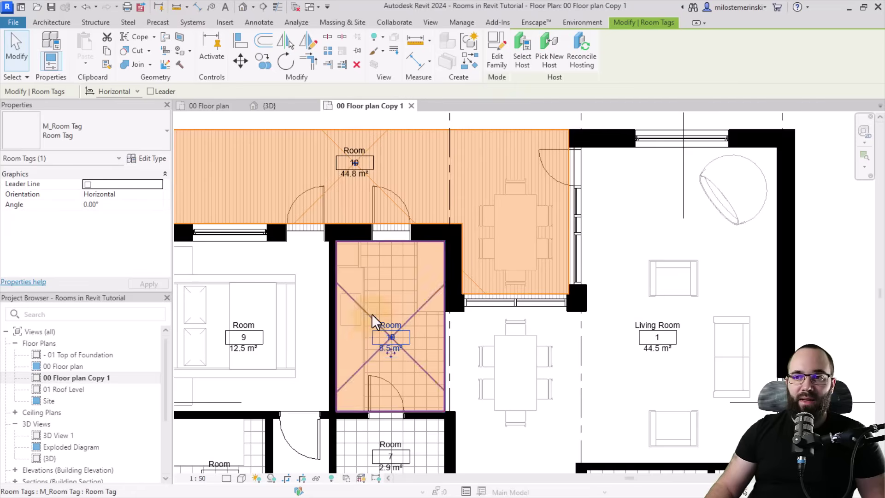
# Step: Renumber the 44.8 m² terrace from 10 to 11
pyautogui.click(352, 167)
pyautogui.click(353, 163)
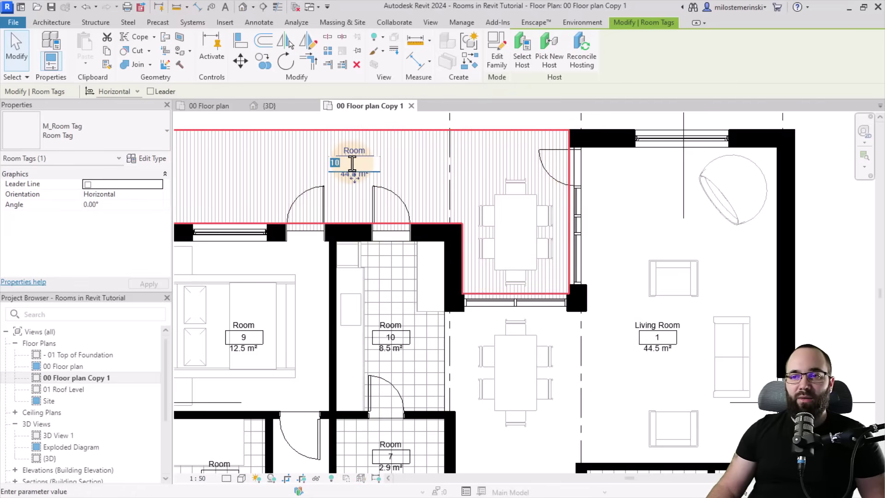
pyautogui.press('Return')
pyautogui.scroll(-3, 355, 162)
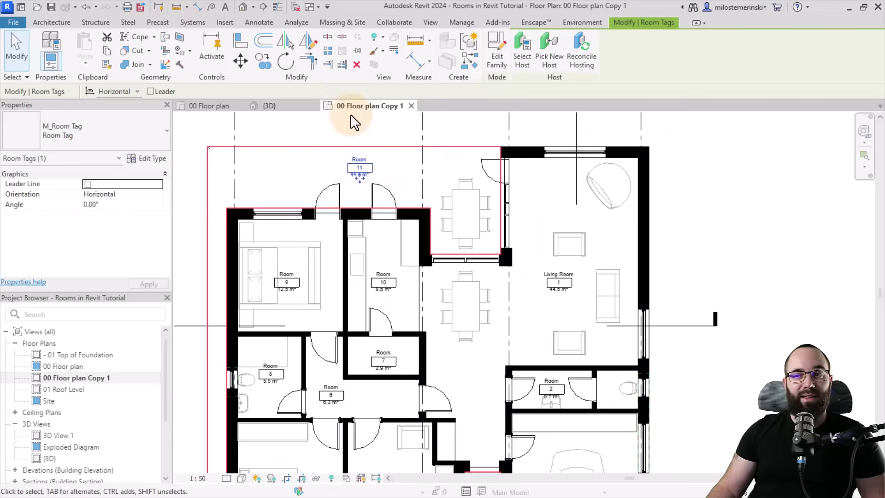
pyautogui.click(353, 134)
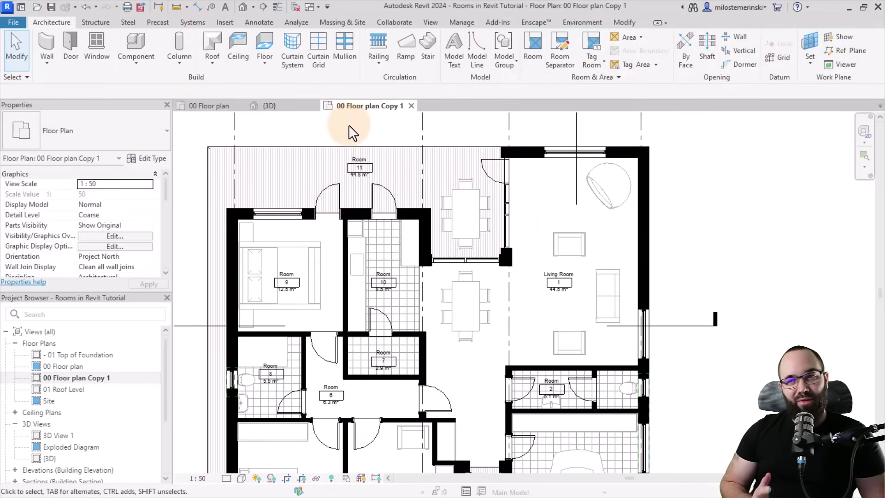
pyautogui.scroll(3, 356, 229)
# Step: Temporarily renumber the terrace room tag to 20
pyautogui.scroll(3, 364, 284)
pyautogui.click(362, 286)
pyautogui.click(365, 286)
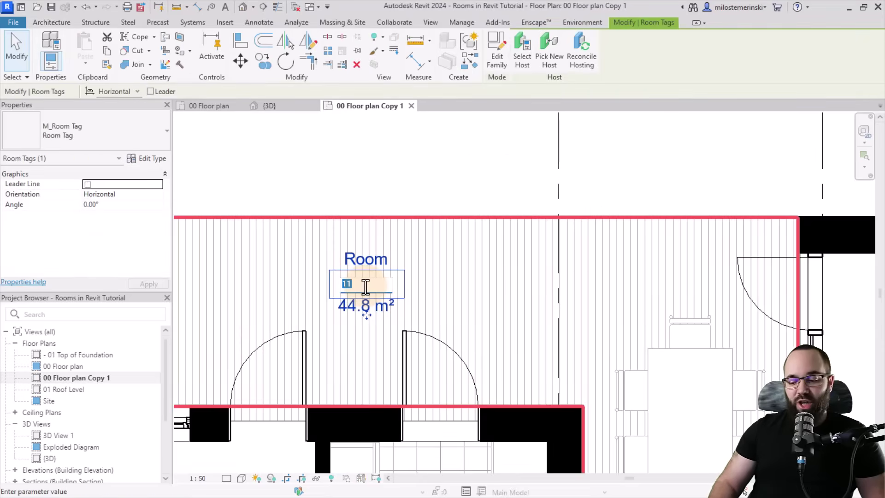
pyautogui.press('Return')
pyautogui.click(385, 193)
# Step: Place a new unenclosed room above the building with the Room tool
pyautogui.scroll(-2, 378, 207)
pyautogui.moveTo(377, 207); pyautogui.dragTo(383, 324, button='middle')
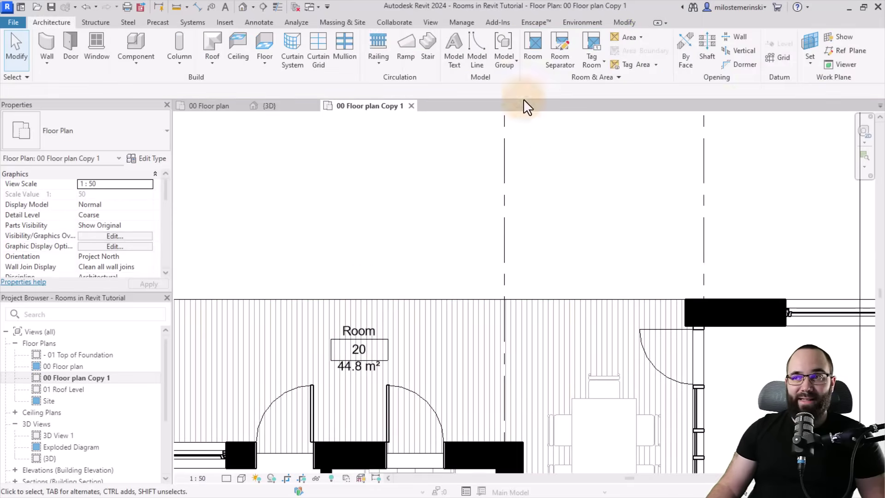
pyautogui.click(533, 50)
pyautogui.scroll(-2, 350, 207)
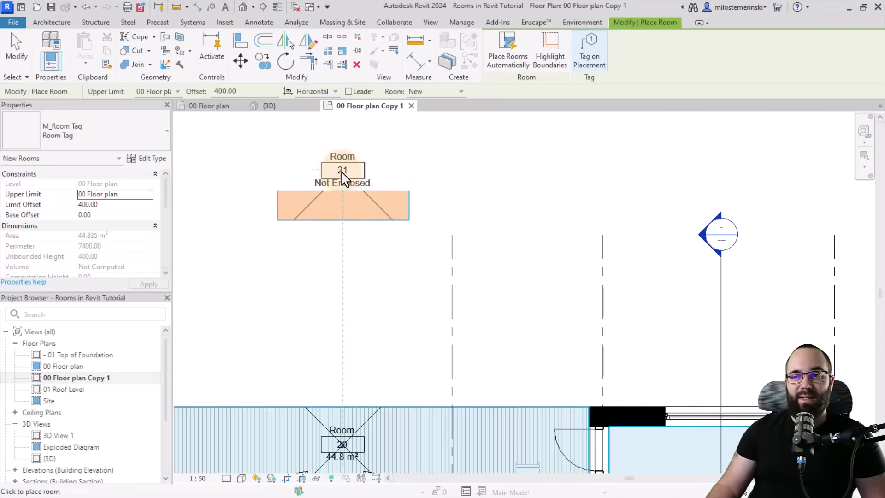
pyautogui.click(342, 171)
pyautogui.scroll(-2, 350, 214)
pyautogui.scroll(2, 349, 210)
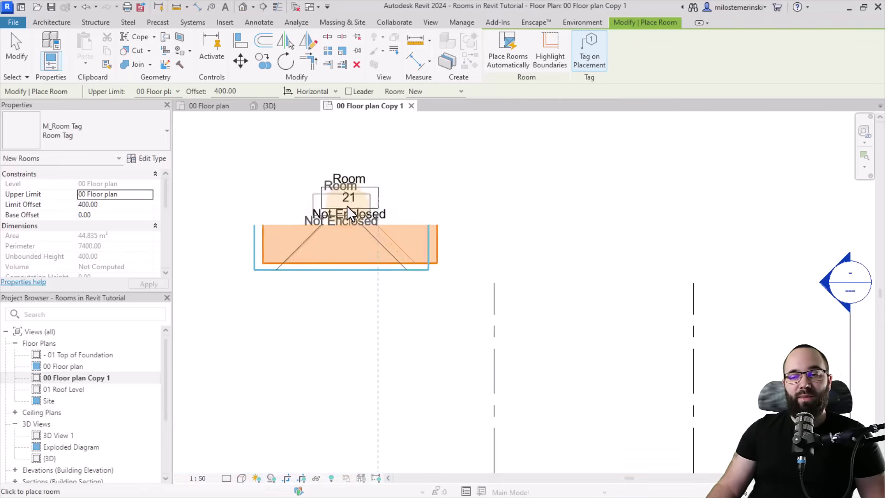
pyautogui.press('Escape')
# Step: Change the terrace tag's number from 20 back to 11
pyautogui.scroll(-3, 352, 282)
pyautogui.scroll(1, 357, 355)
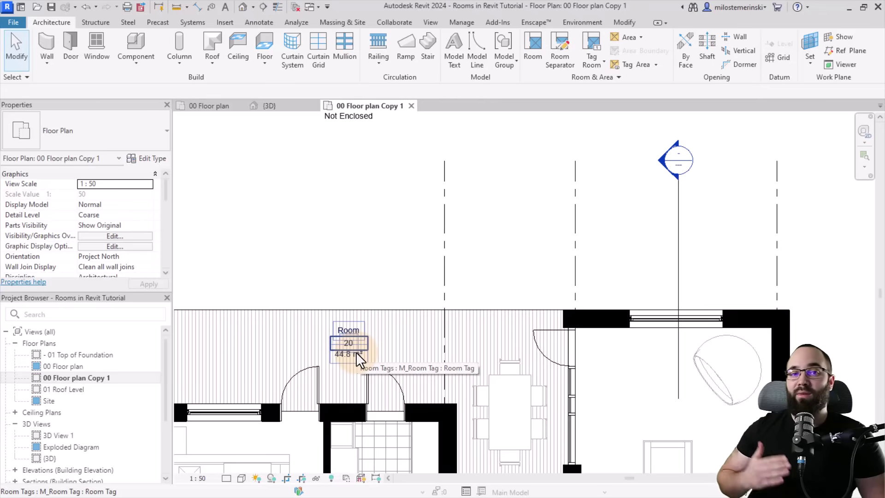
pyautogui.scroll(-3, 356, 352)
pyautogui.scroll(2, 362, 385)
pyautogui.click(336, 278)
pyautogui.click(336, 278)
pyautogui.write('11')
pyautogui.click(352, 247)
# Step: Switch the Room 10 tag's type from volume to Room Tag With Area, showing 8.5 m²
pyautogui.keyDown('ctrl'); pyautogui.scroll(-5, 372, 278); pyautogui.keyUp('ctrl')
pyautogui.click(388, 320)
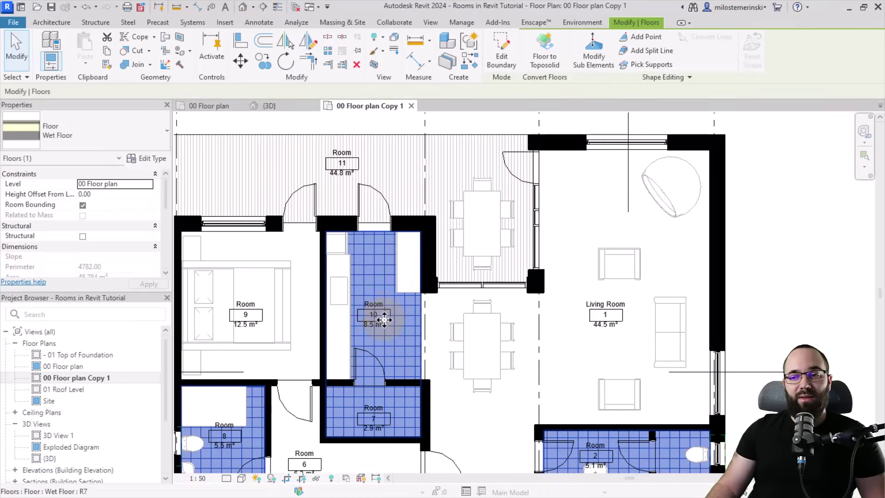
pyautogui.click(384, 323)
pyautogui.scroll(2, 374, 316)
pyautogui.click(98, 132)
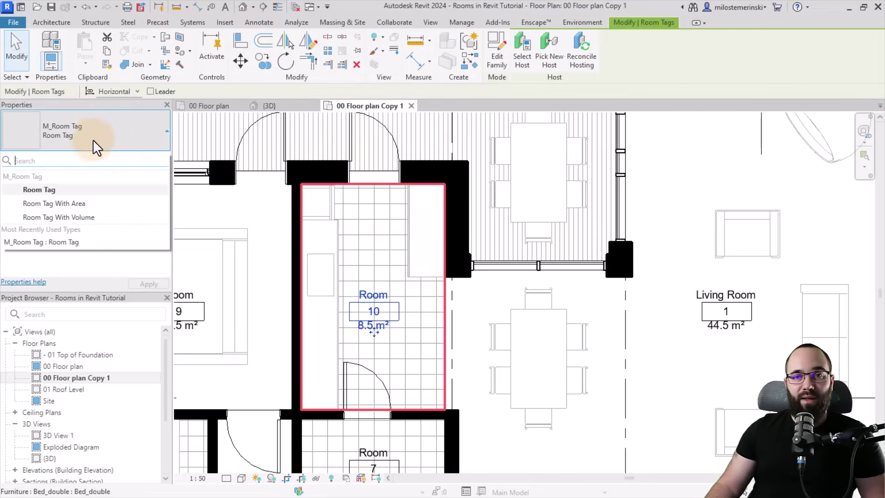
pyautogui.click(69, 218)
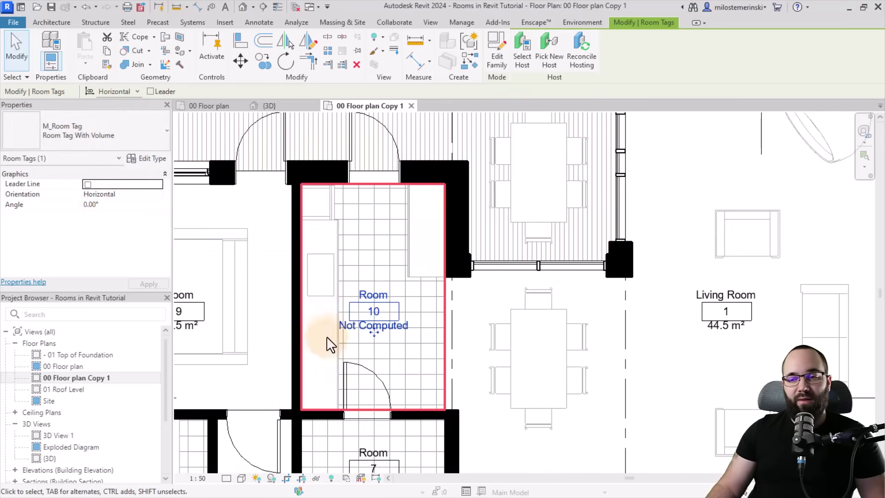
pyautogui.click(98, 131)
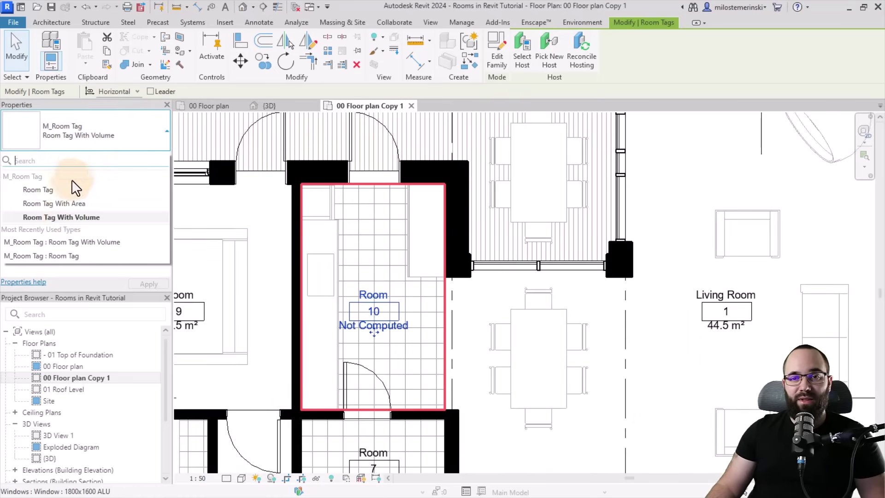
pyautogui.click(61, 205)
pyautogui.scroll(3, 374, 328)
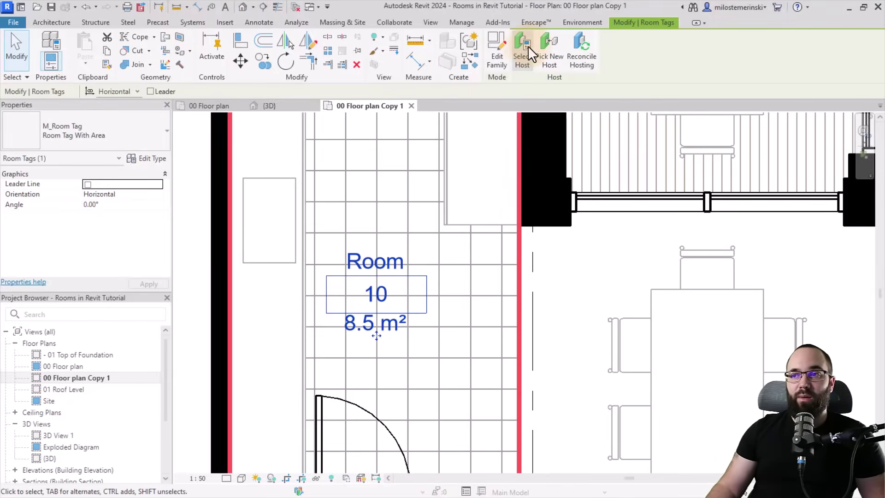
# Step: Open the M_Room Tag family for editing and select its Room name label
pyautogui.click(498, 58)
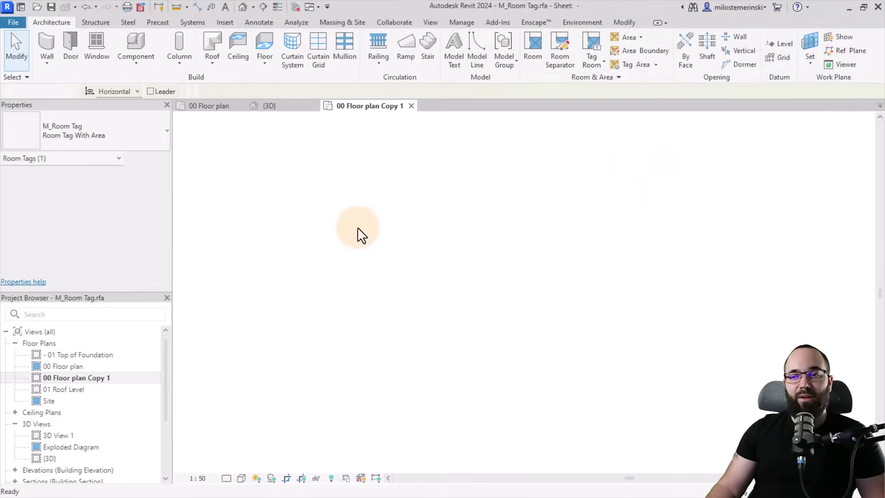
pyautogui.scroll(-3, 359, 232)
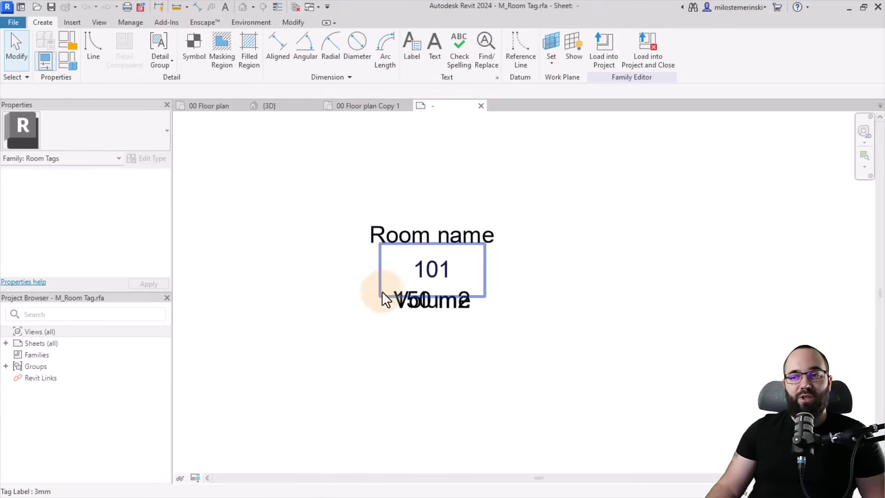
pyautogui.click(439, 240)
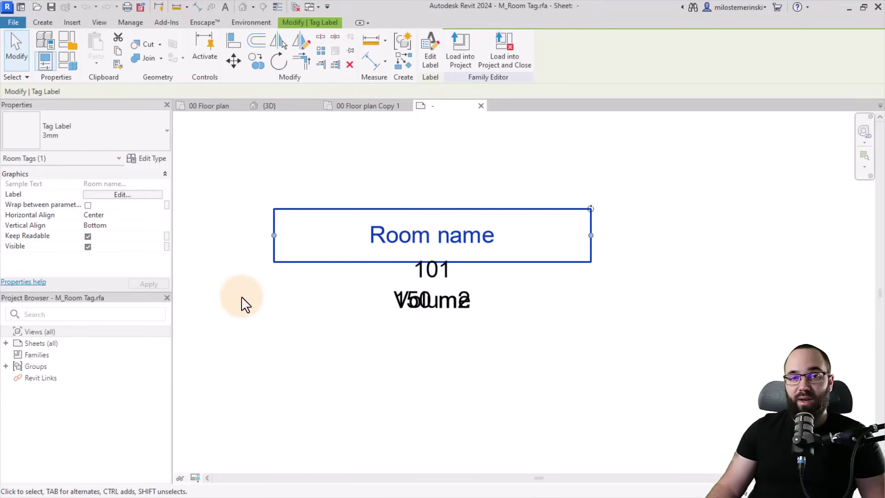
# Step: Load the tag family back into the project and close the family editor
pyautogui.click(496, 59)
pyautogui.press('Escape')
pyautogui.scroll(-3, 339, 267)
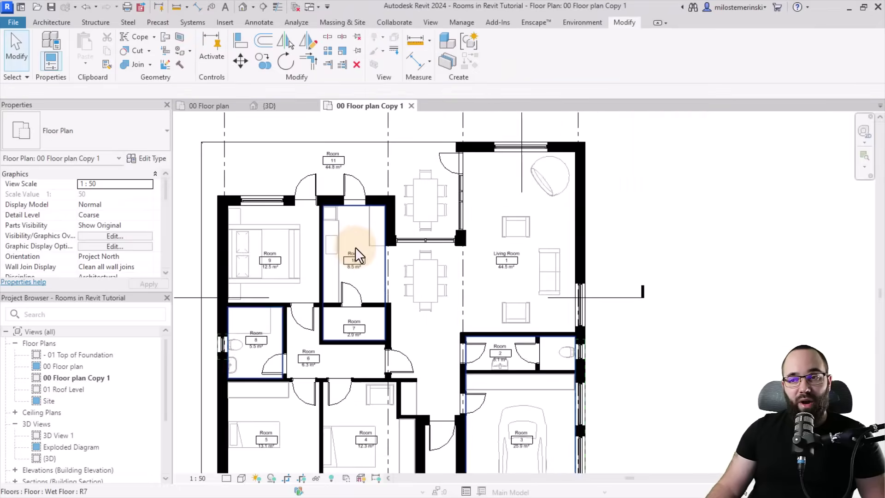
pyautogui.scroll(-2, 300, 154)
# Step: Delete the unenclosed Room 21 and its tag, then frame the whole house plan
pyautogui.moveTo(300, 154); pyautogui.dragTo(291, 303, button='middle')
pyautogui.scroll(3, 326, 227)
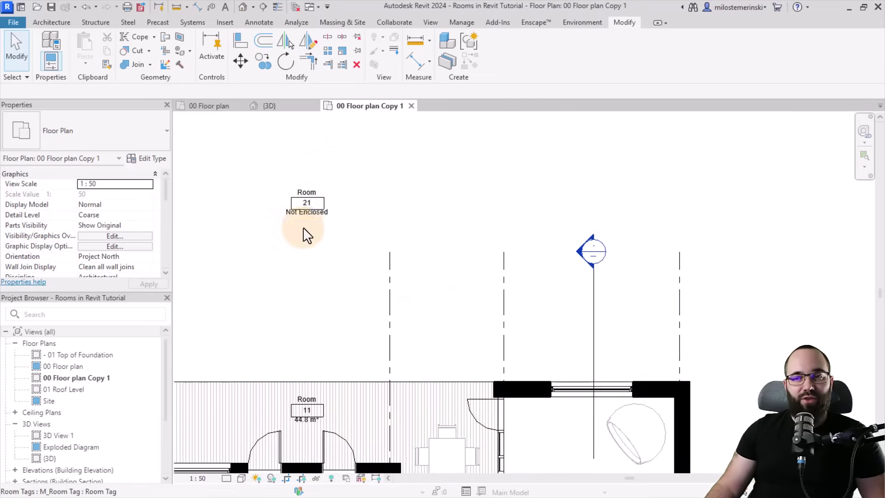
pyautogui.moveTo(312, 246); pyautogui.dragTo(276, 239)
pyautogui.press('Delete')
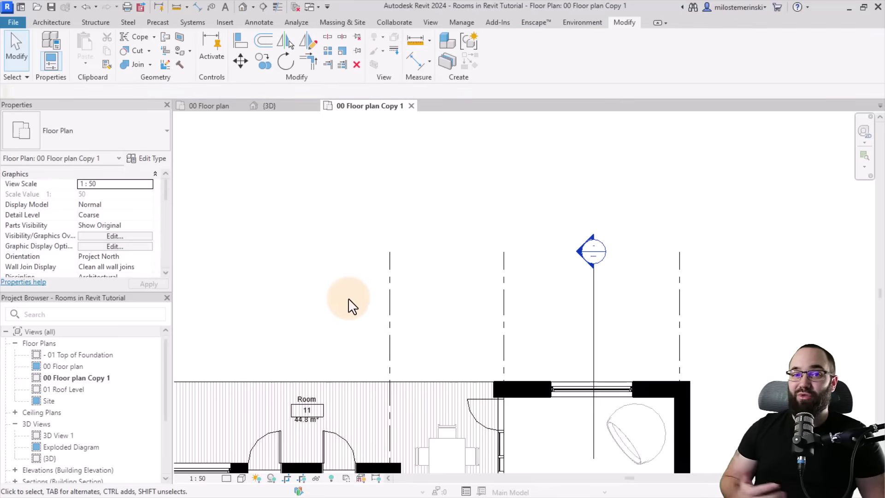
pyautogui.scroll(-2, 349, 307)
pyautogui.moveTo(338, 291); pyautogui.dragTo(355, 225, button='middle')
pyautogui.scroll(-2, 346, 213)
pyautogui.scroll(-1, 356, 307)
pyautogui.moveTo(356, 307); pyautogui.dragTo(293, 296, button='middle')
pyautogui.scroll(2, 295, 297)
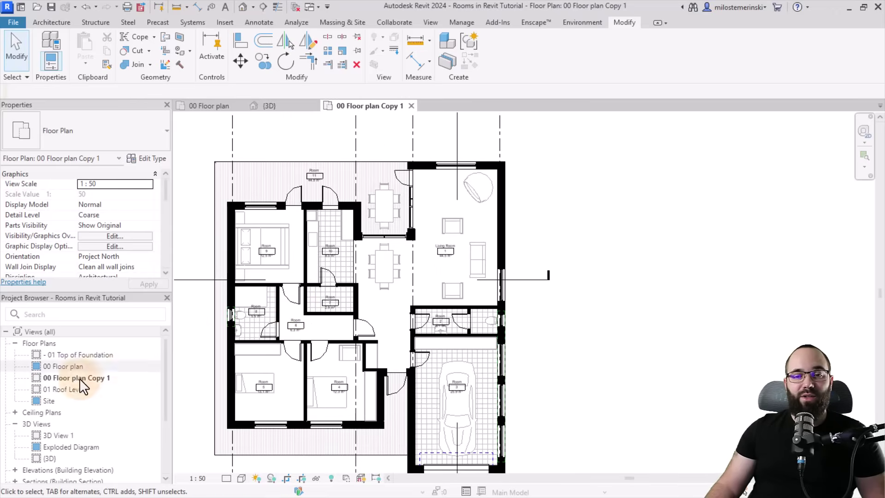
# Step: Create a new schedule with Rooms as its category
pyautogui.scroll(-3, 85, 382)
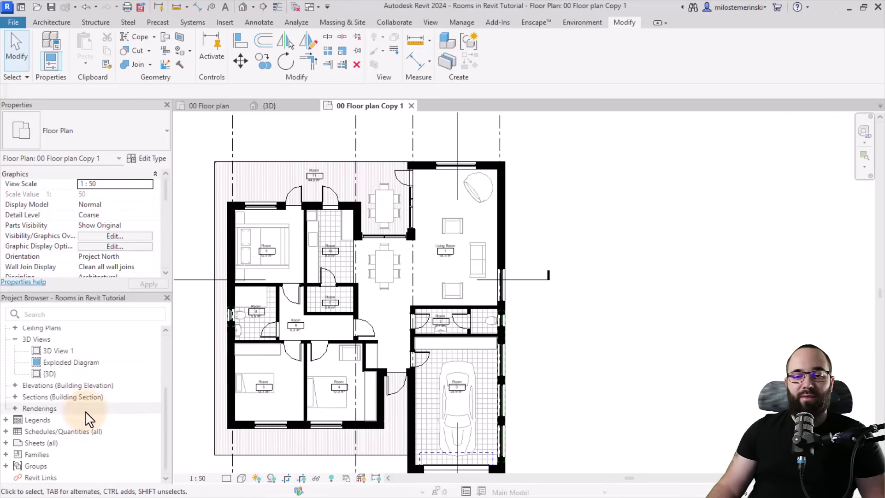
pyautogui.rightClick(43, 433)
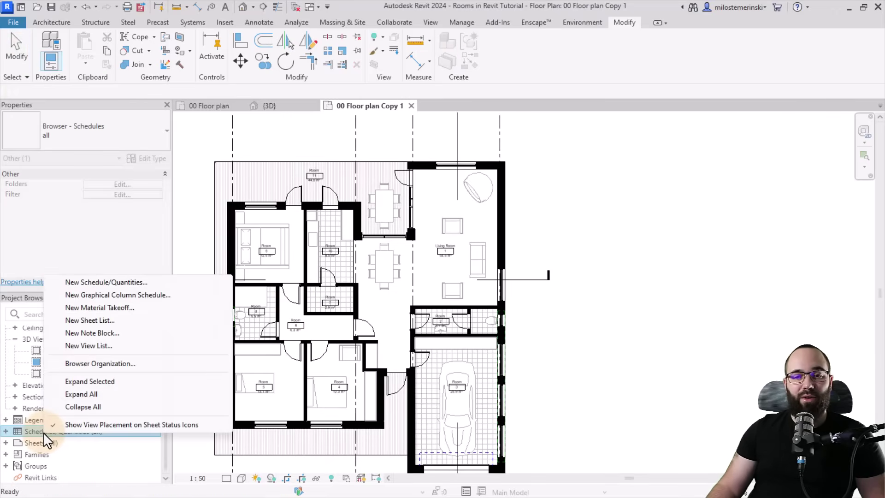
pyautogui.click(73, 282)
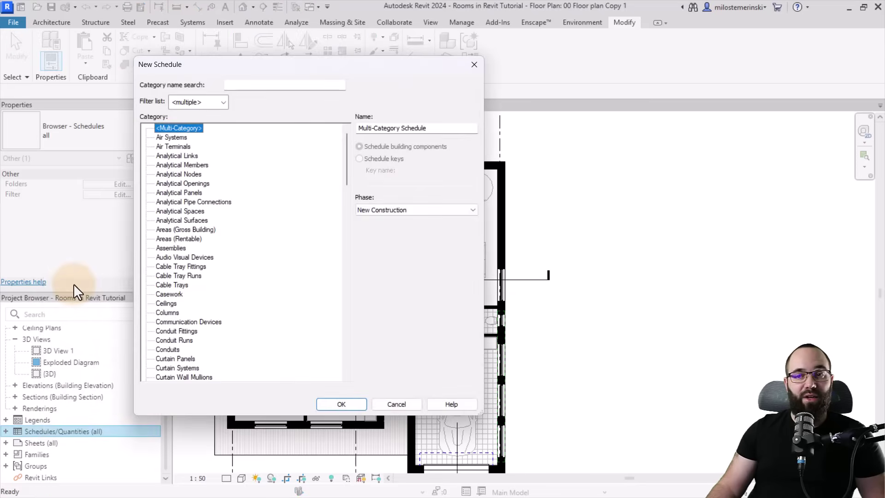
pyautogui.click(173, 220)
pyautogui.press('r')
pyautogui.scroll(-2, 174, 231)
pyautogui.click(162, 331)
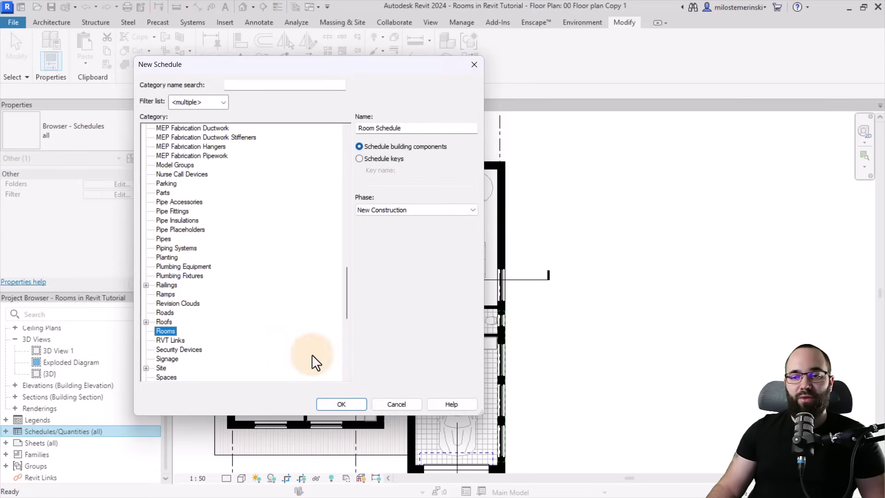
pyautogui.click(331, 404)
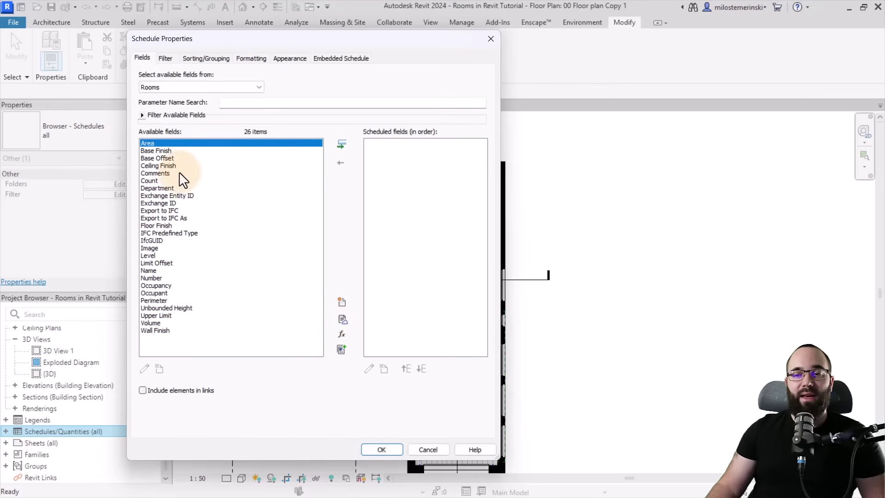
# Step: Add the Area, Name and Number fields to the Room Schedule
pyautogui.click(341, 144)
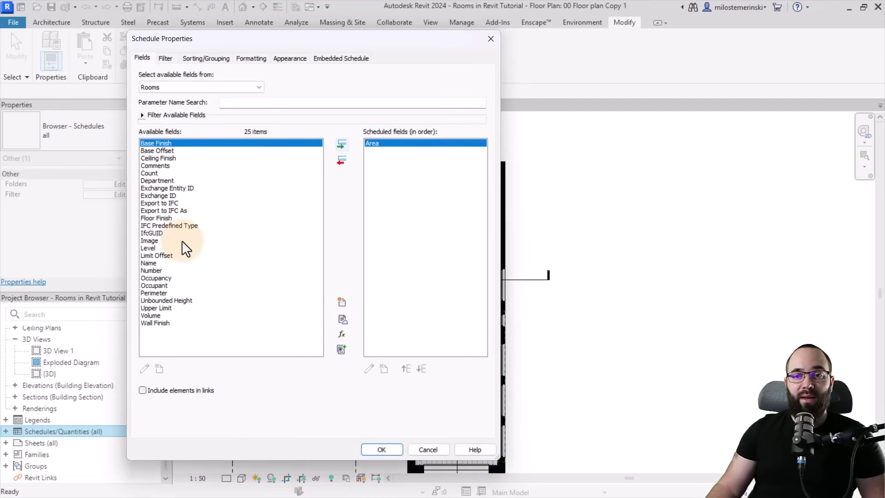
pyautogui.click(154, 264)
pyautogui.click(341, 144)
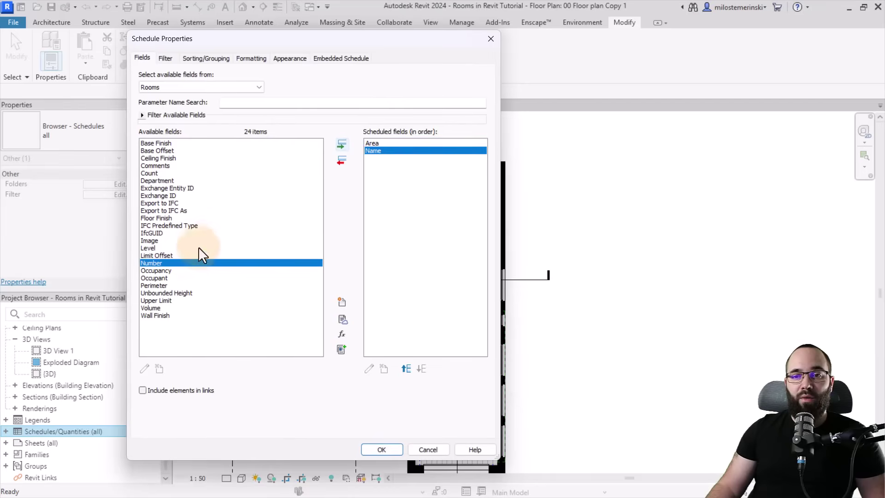
pyautogui.click(341, 145)
pyautogui.click(381, 449)
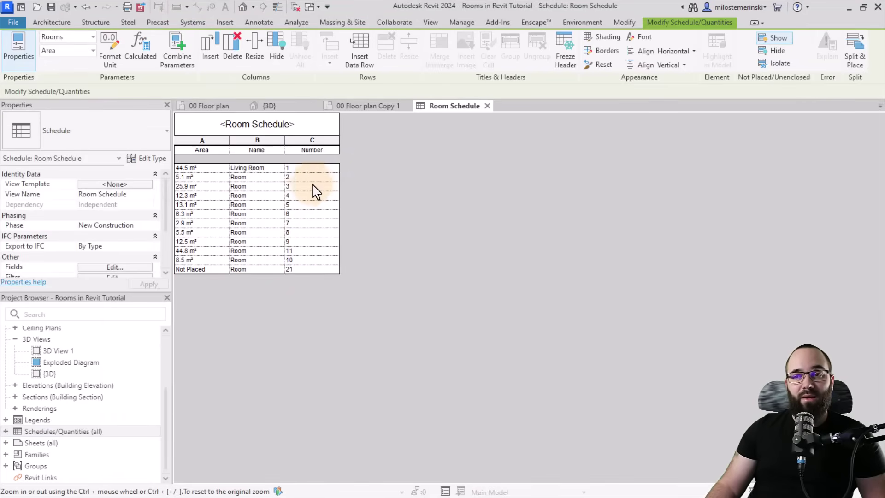
# Step: Delete the Not Placed Room 21 row from the Room Schedule and confirm
pyautogui.click(292, 270)
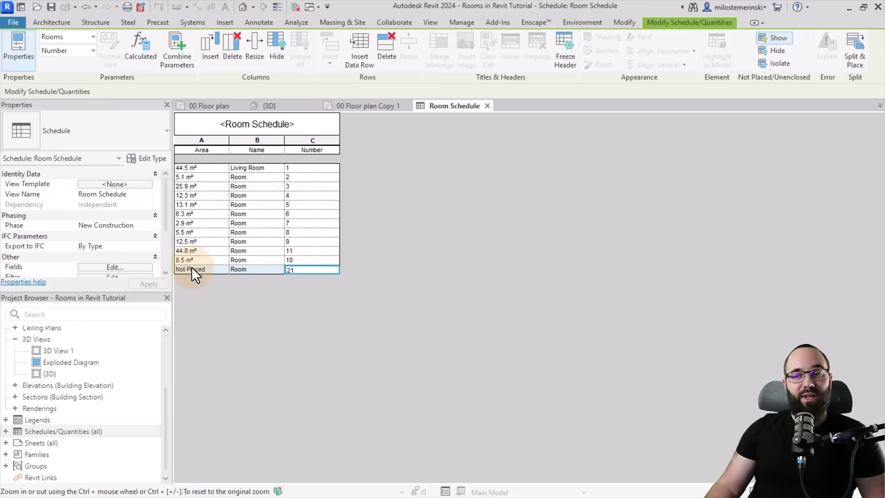
pyautogui.click(385, 48)
pyautogui.click(467, 262)
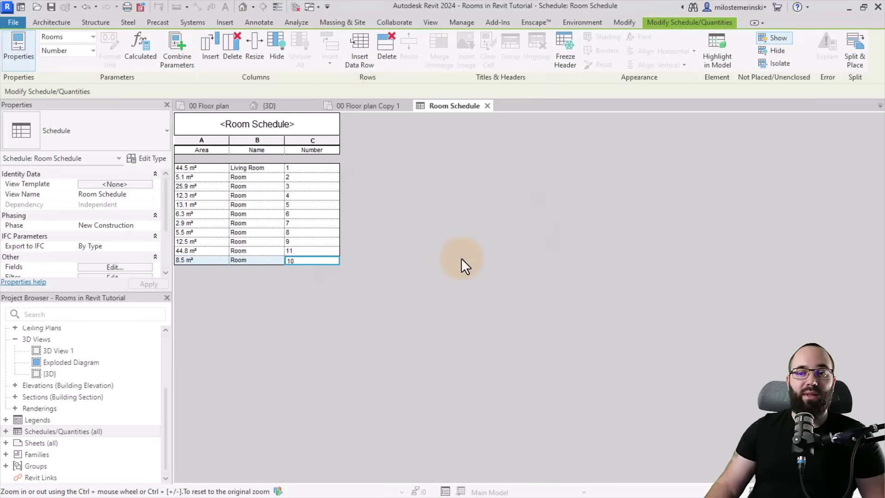
# Step: Return to 00 Floor plan Copy 1 and expand the Architecture tab's Room & Area panel
pyautogui.click(367, 105)
pyautogui.scroll(-2, 350, 209)
pyautogui.moveTo(368, 284); pyautogui.dragTo(357, 275, button='middle')
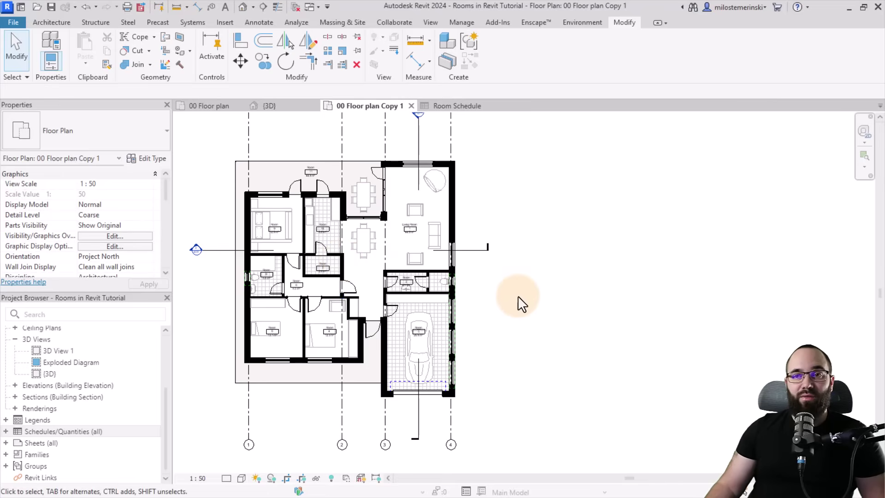
pyautogui.click(55, 23)
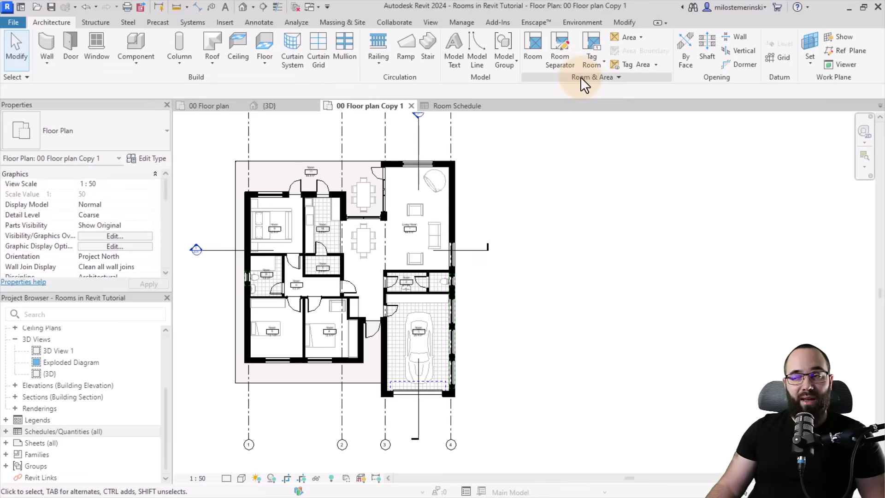
pyautogui.click(605, 77)
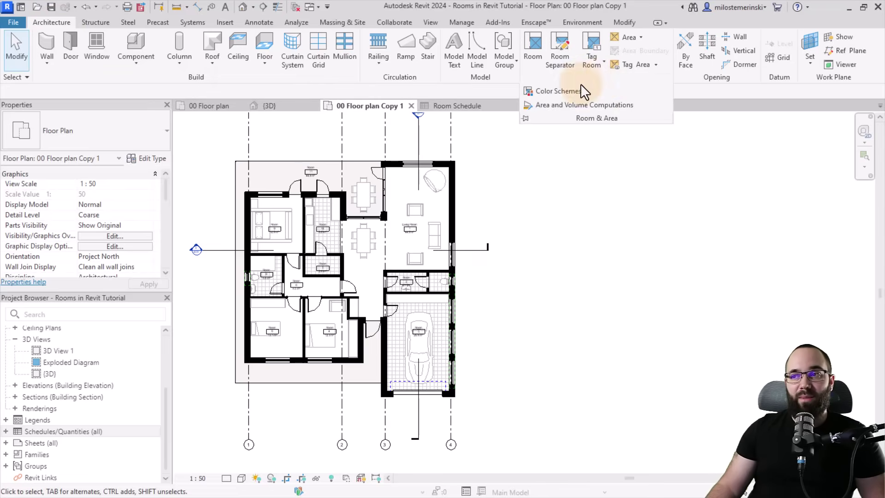
# Step: Open the Color Schemes editor and set its category to Rooms
pyautogui.click(552, 93)
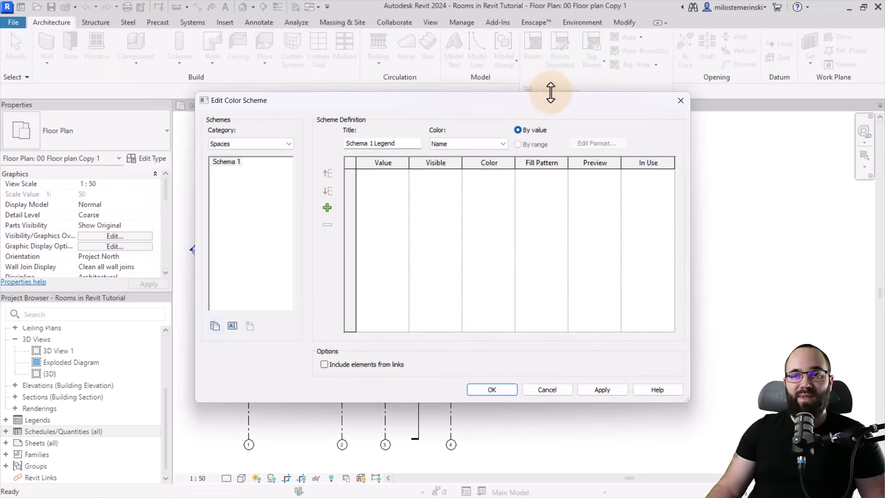
pyautogui.click(250, 143)
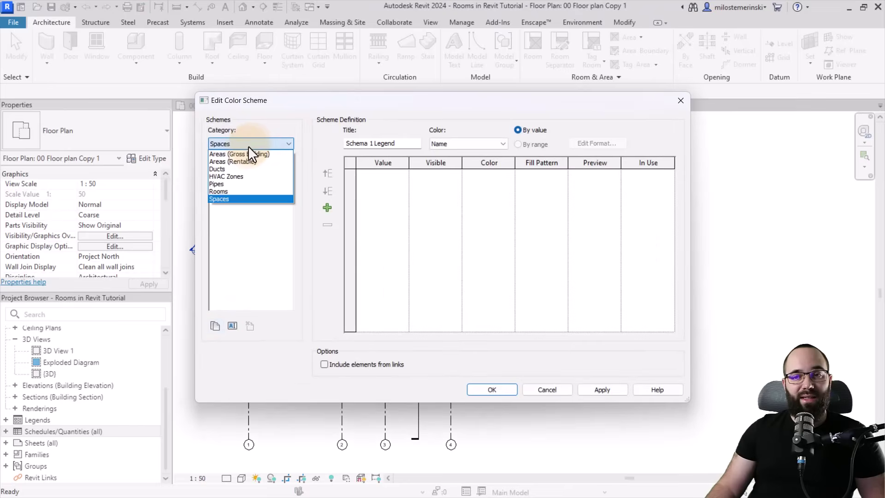
pyautogui.click(217, 193)
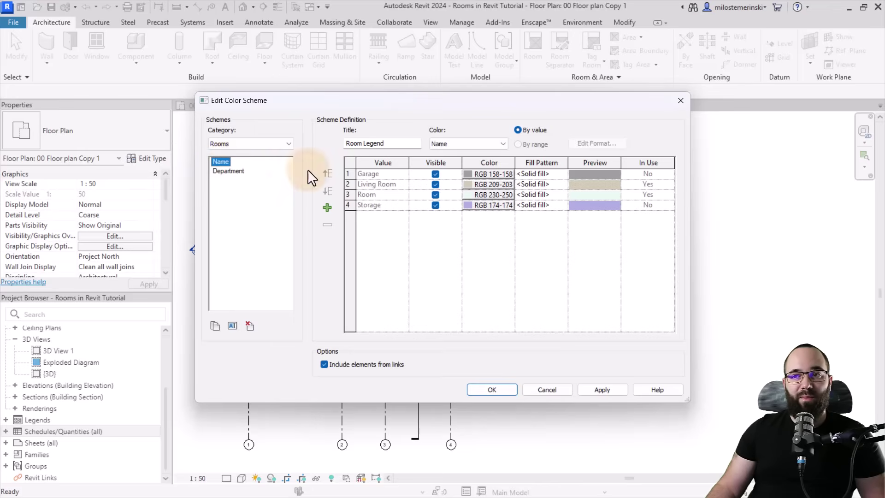
# Step: Set the Room Legend scheme to colour by Number, accepting the colour-reset warning
pyautogui.moveTo(344, 144); pyautogui.dragTo(403, 146)
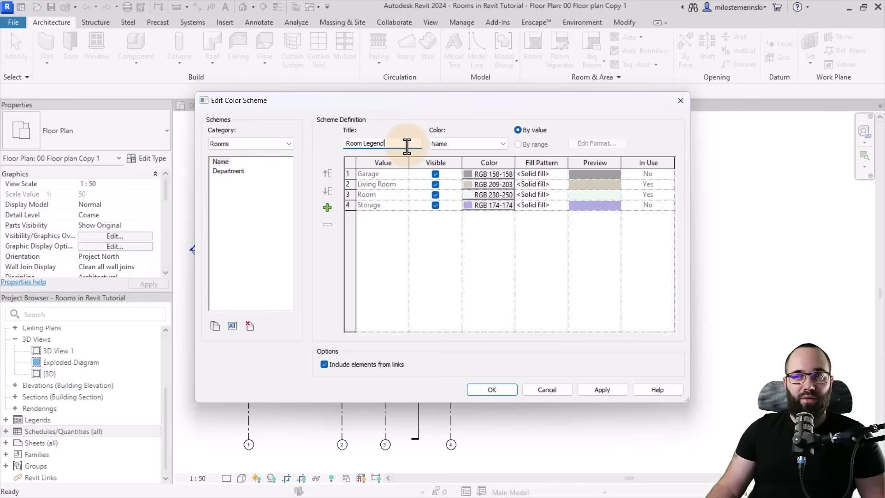
pyautogui.click(452, 143)
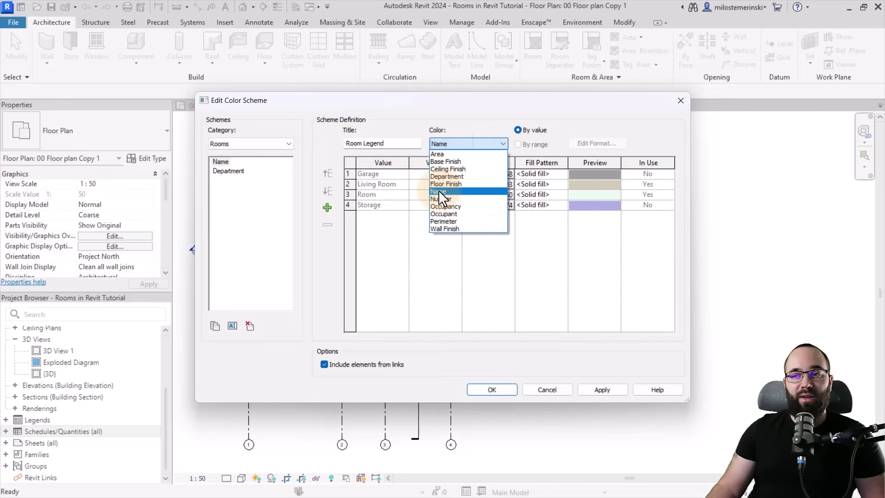
pyautogui.click(454, 191)
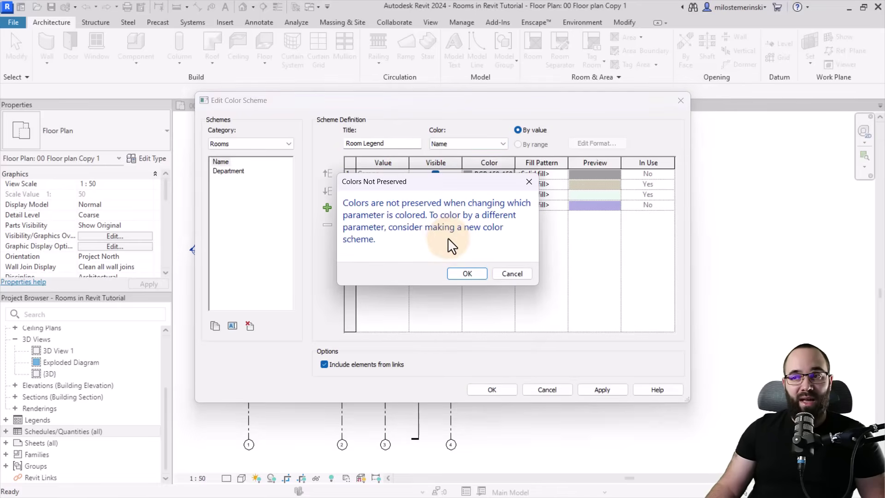
pyautogui.click(507, 273)
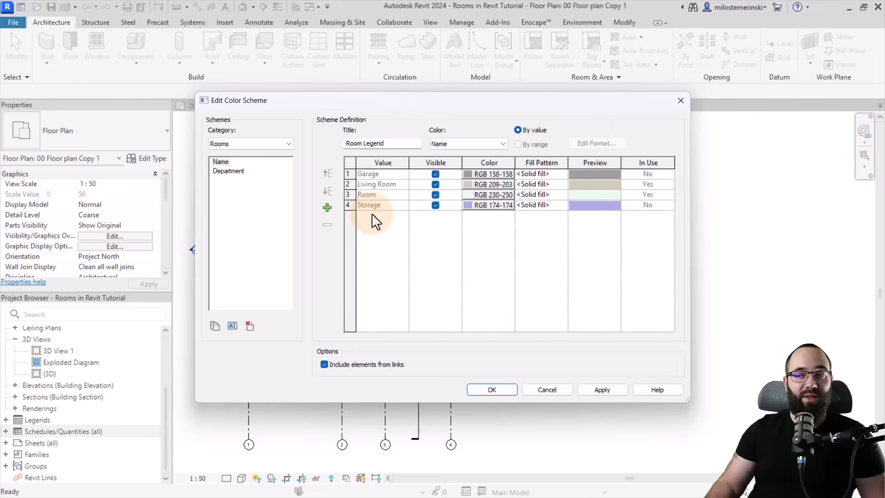
pyautogui.click(442, 145)
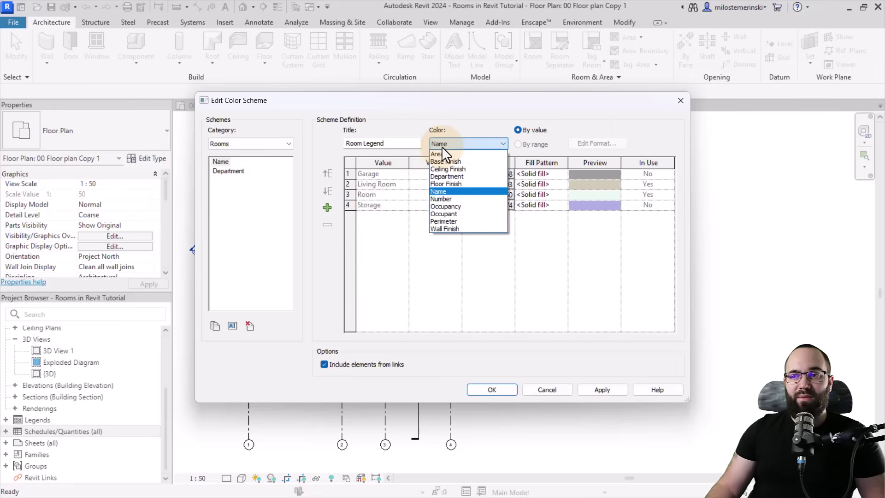
pyautogui.click(445, 199)
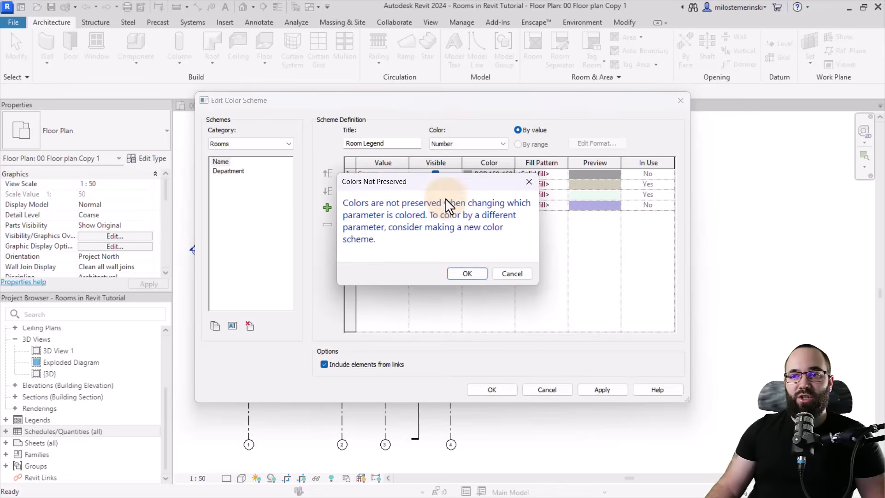
pyautogui.click(467, 274)
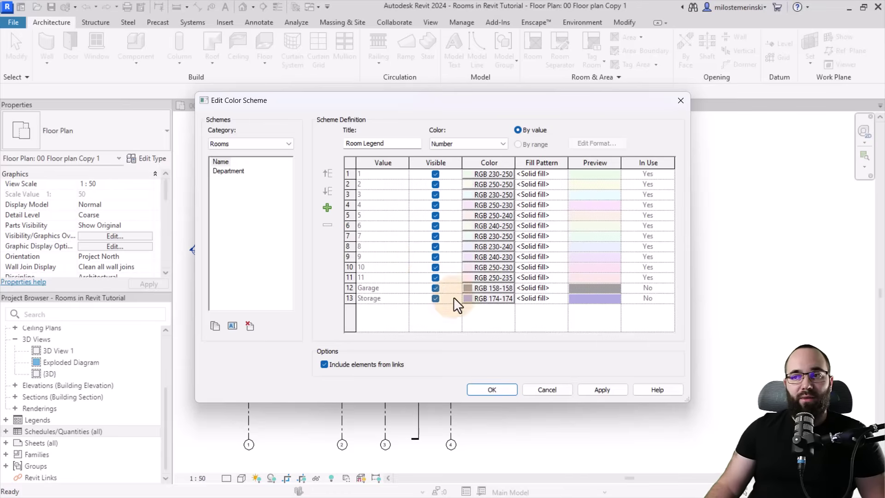
# Step: Save the Room Legend colour scheme and close the editor
pyautogui.click(503, 391)
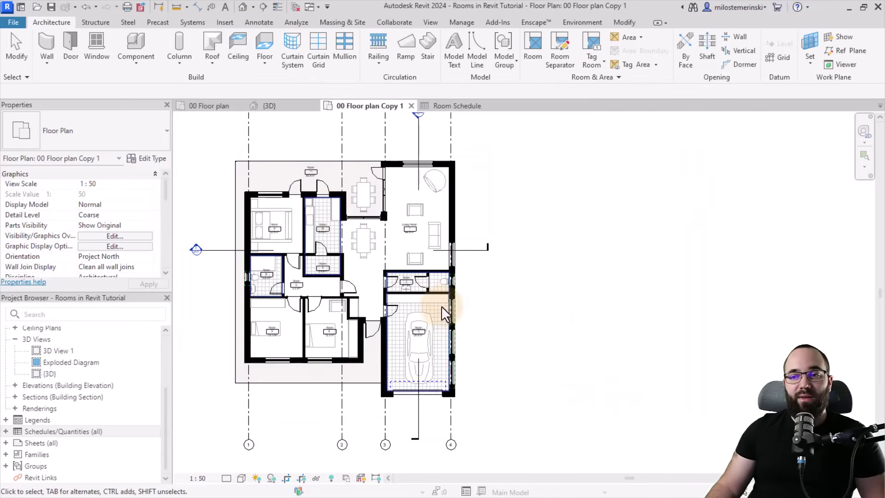
pyautogui.moveTo(537, 350)
pyautogui.mouseDown(button='middle')
pyautogui.moveTo(558, 356)
pyautogui.moveTo(545, 348)
pyautogui.mouseUp(button='middle')
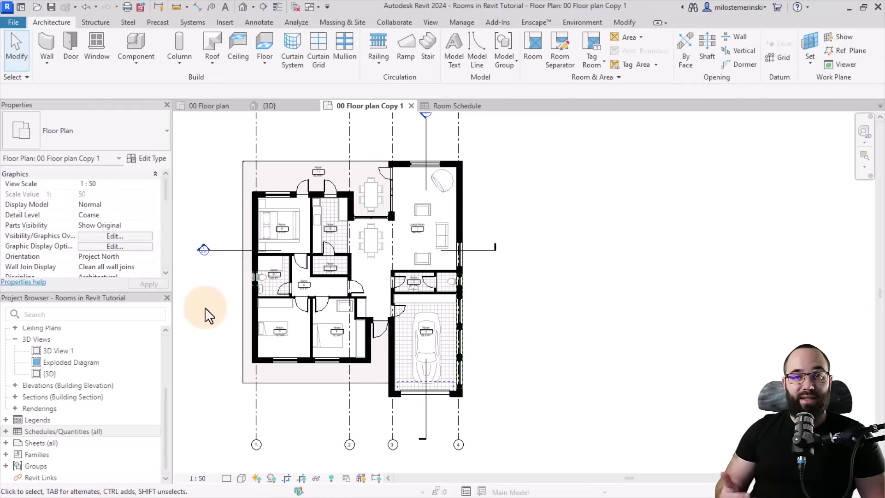
pyautogui.scroll(-4, 113, 222)
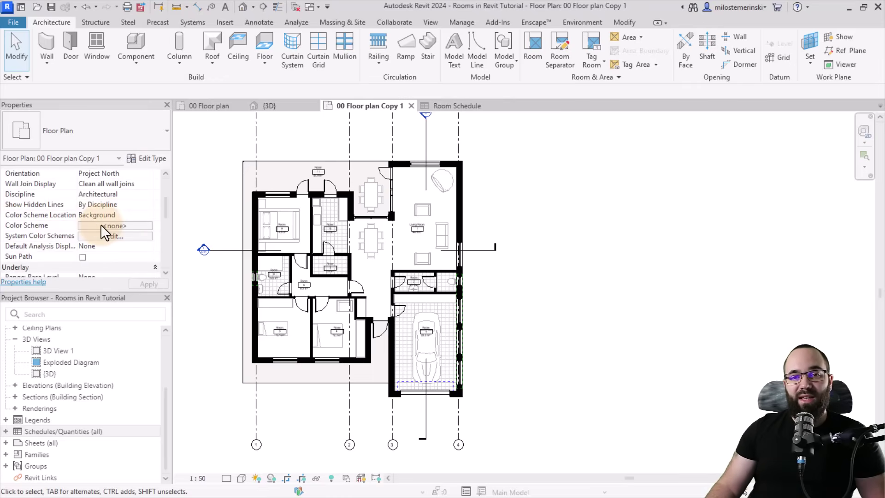
# Step: Apply the Rooms 'Name' colour scheme to the floor plan copy's view
pyautogui.click(100, 224)
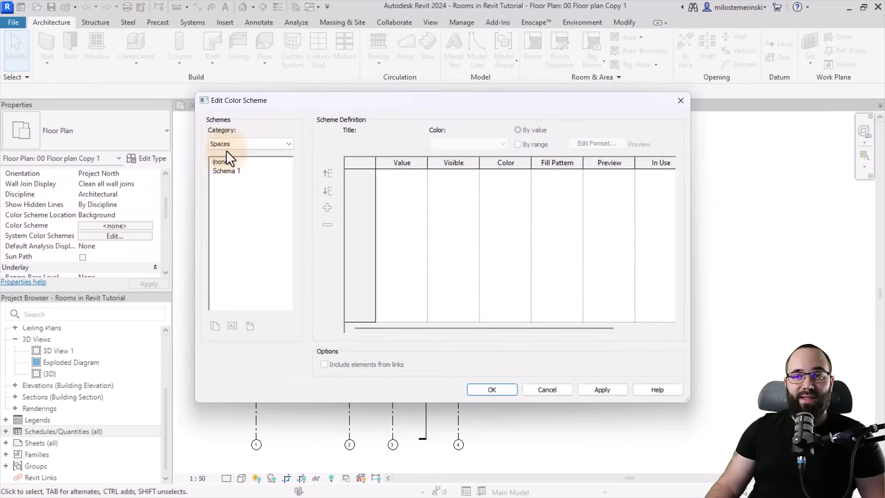
pyautogui.click(226, 146)
pyautogui.click(223, 161)
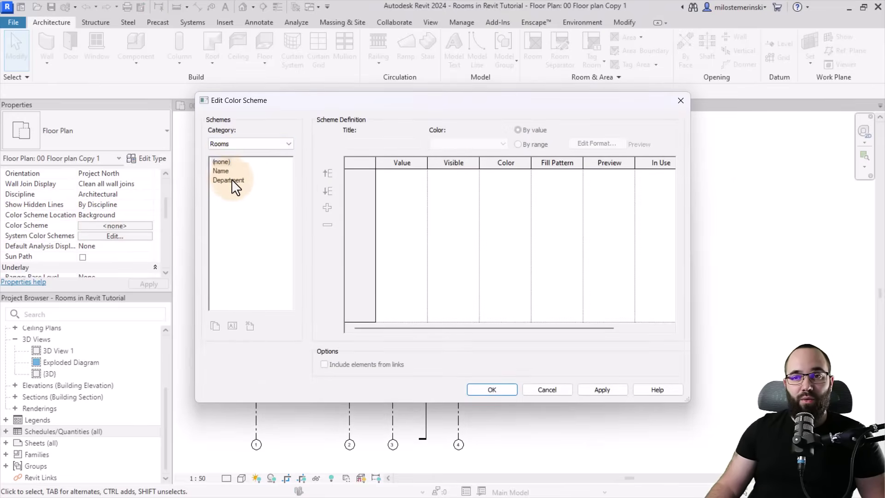
pyautogui.click(222, 171)
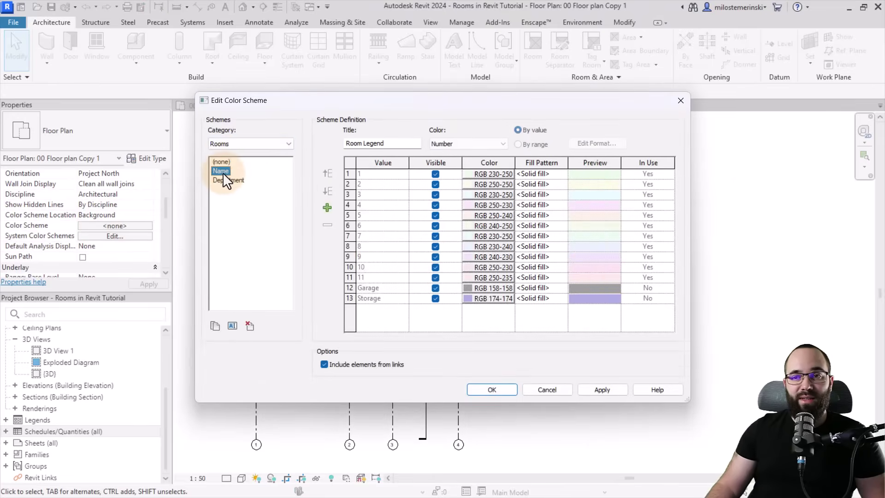
pyautogui.click(500, 390)
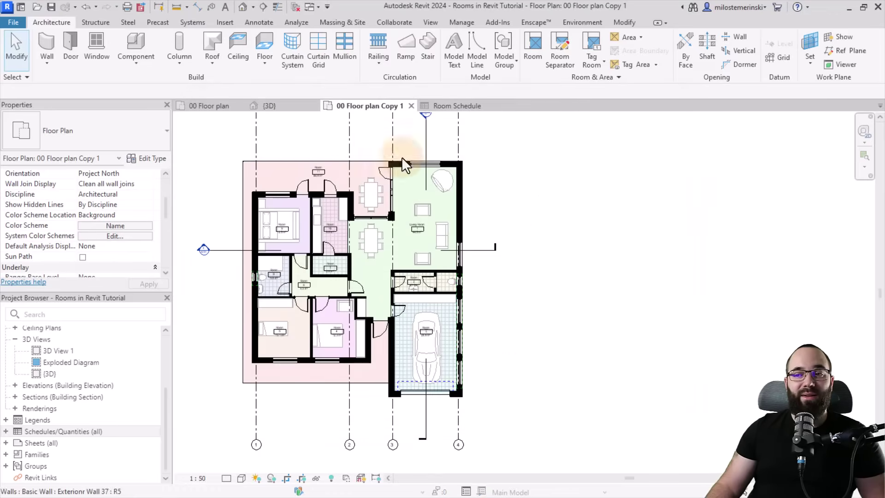
pyautogui.moveTo(451, 279); pyautogui.dragTo(432, 281, button='middle')
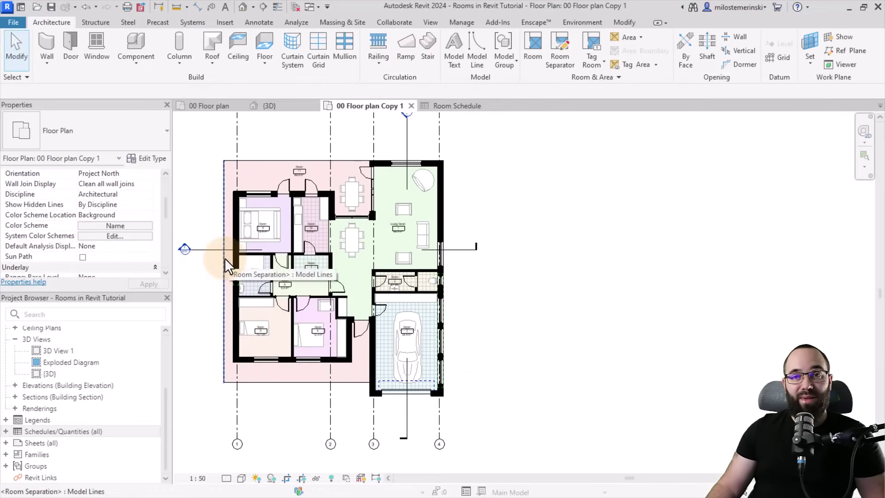
pyautogui.click(595, 81)
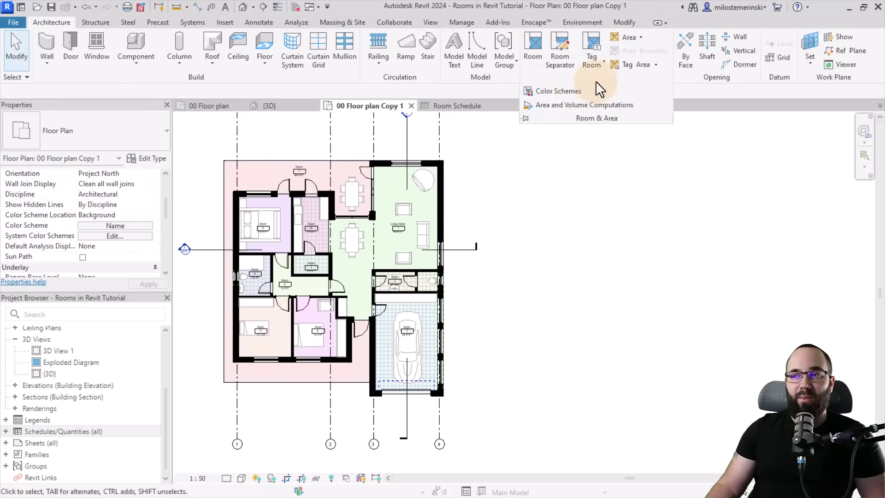
pyautogui.click(562, 94)
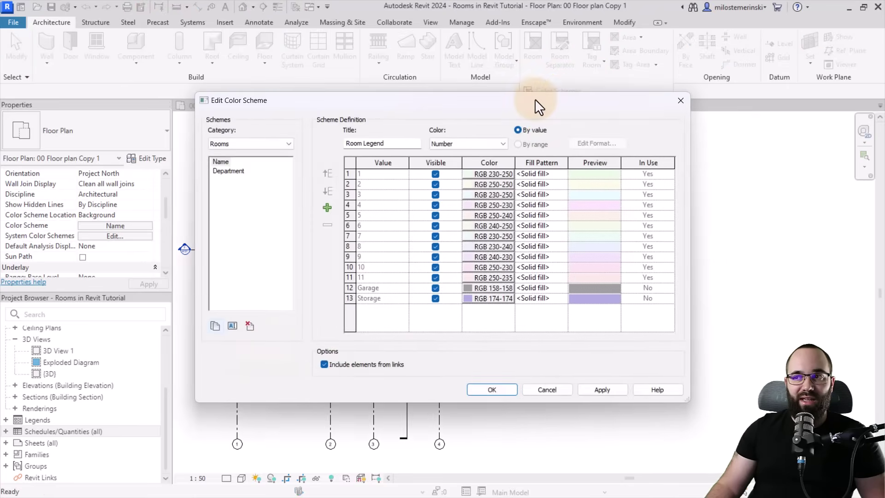
pyautogui.moveTo(534, 98); pyautogui.dragTo(402, 95)
pyautogui.click(339, 169)
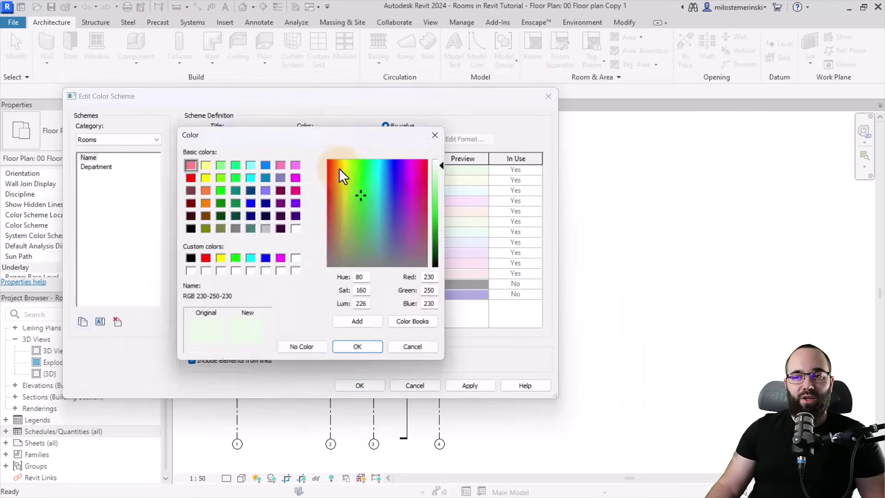
pyautogui.click(405, 346)
pyautogui.click(425, 170)
pyautogui.click(431, 169)
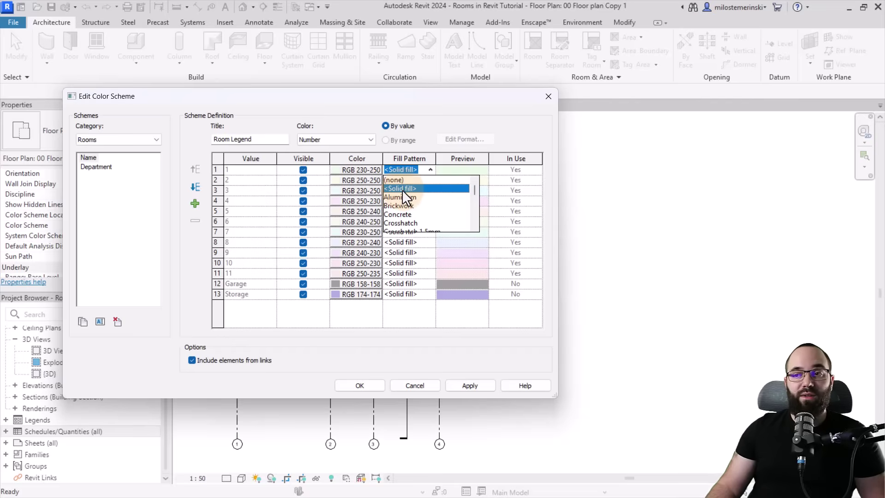
pyautogui.click(398, 206)
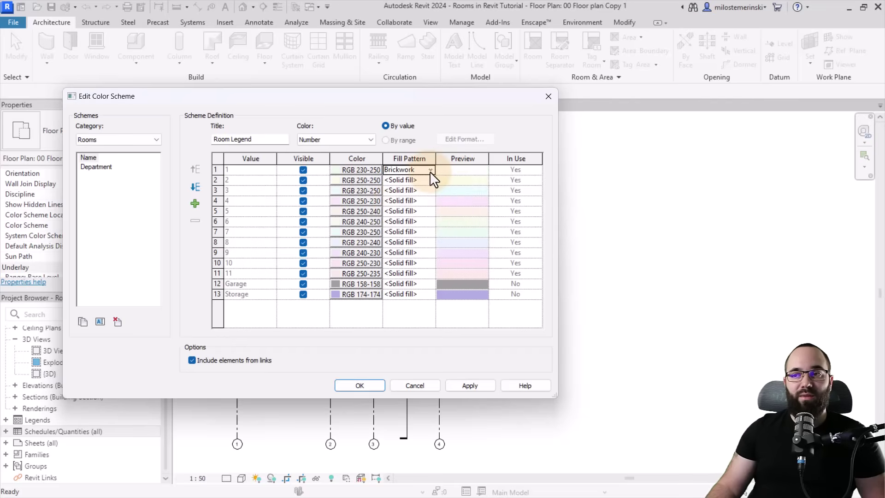
pyautogui.click(366, 170)
pyautogui.click(191, 229)
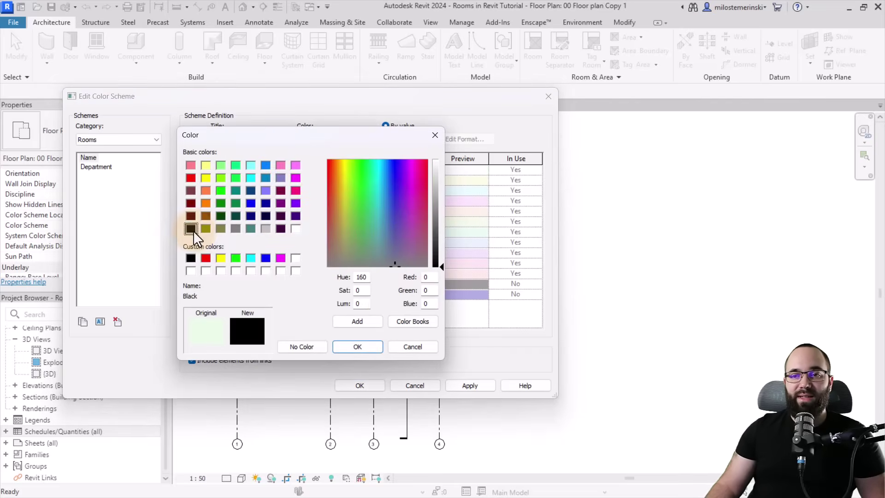
pyautogui.click(357, 347)
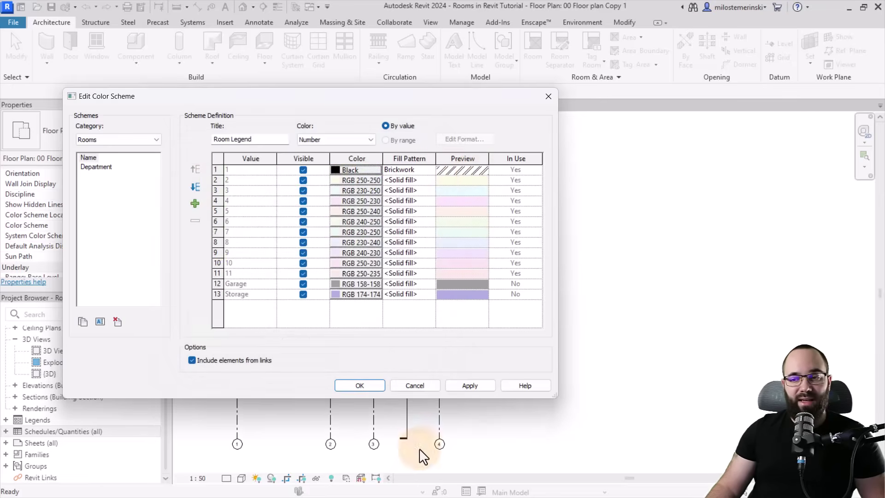
pyautogui.click(415, 386)
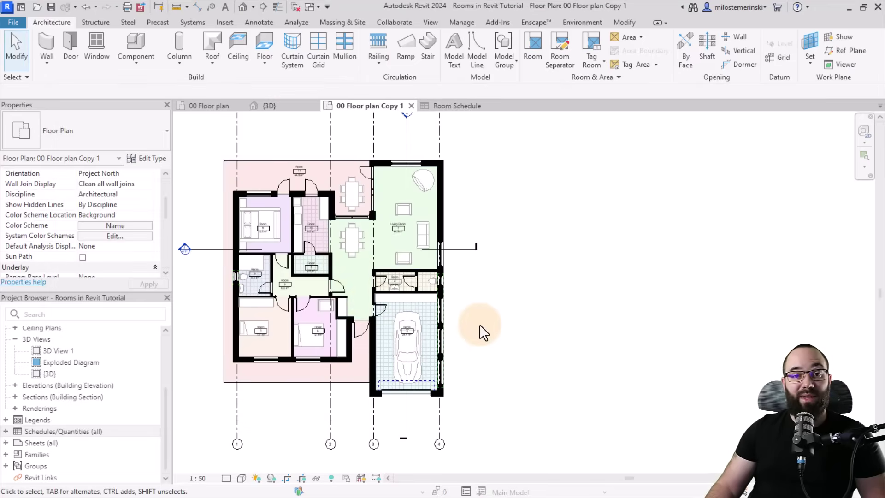
# Step: Place a Room Legend colour fill legend right of the plan, then show 00 Room Diagram
pyautogui.moveTo(513, 301); pyautogui.dragTo(517, 305, button='middle')
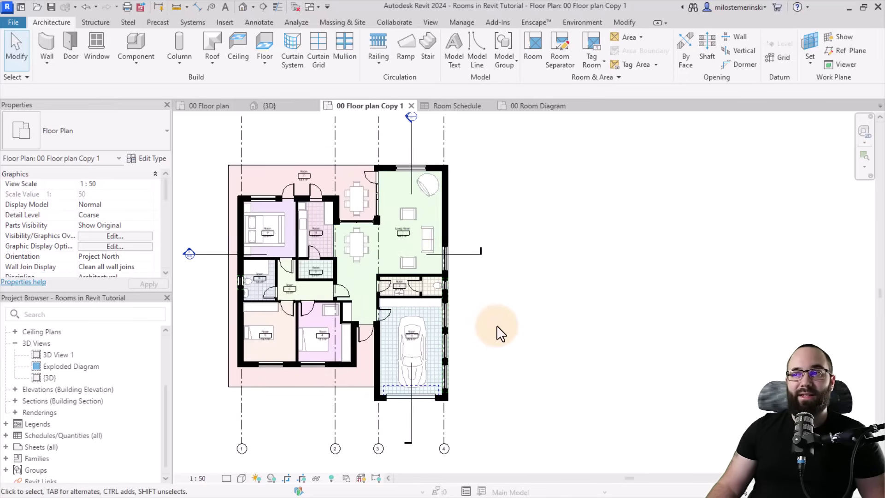
pyautogui.click(259, 22)
pyautogui.click(742, 72)
pyautogui.click(508, 208)
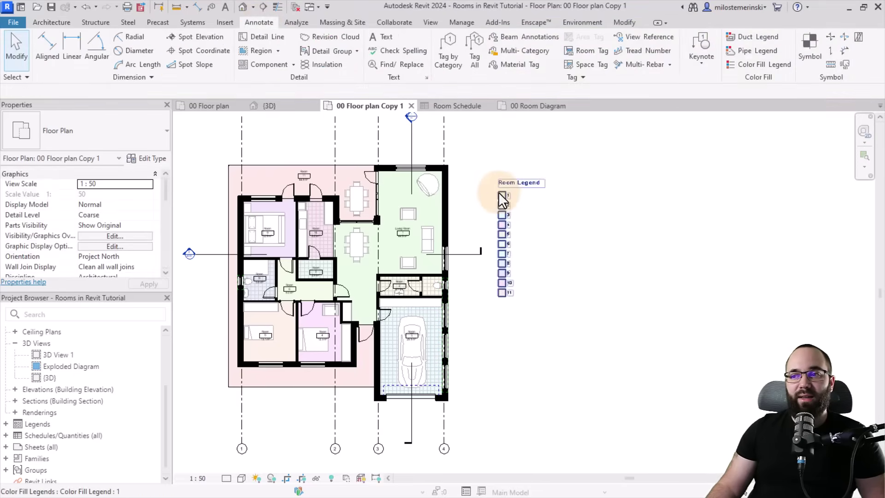
pyautogui.scroll(3, 511, 210)
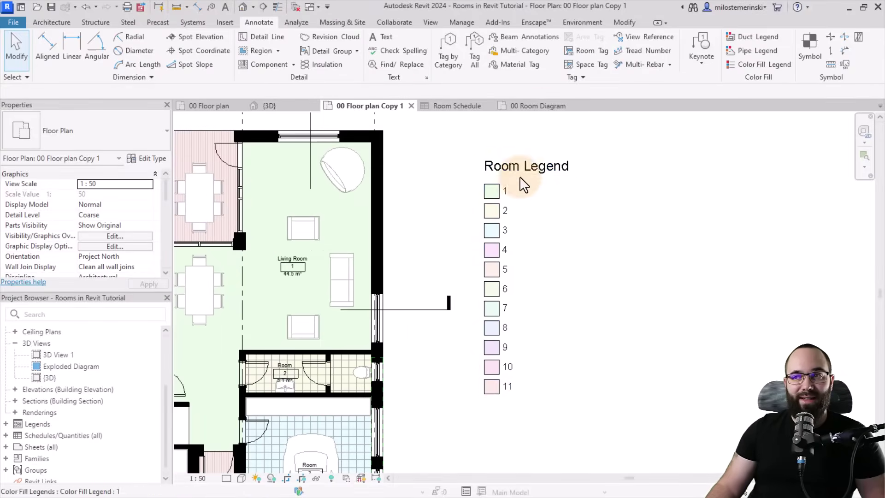
pyautogui.click(540, 107)
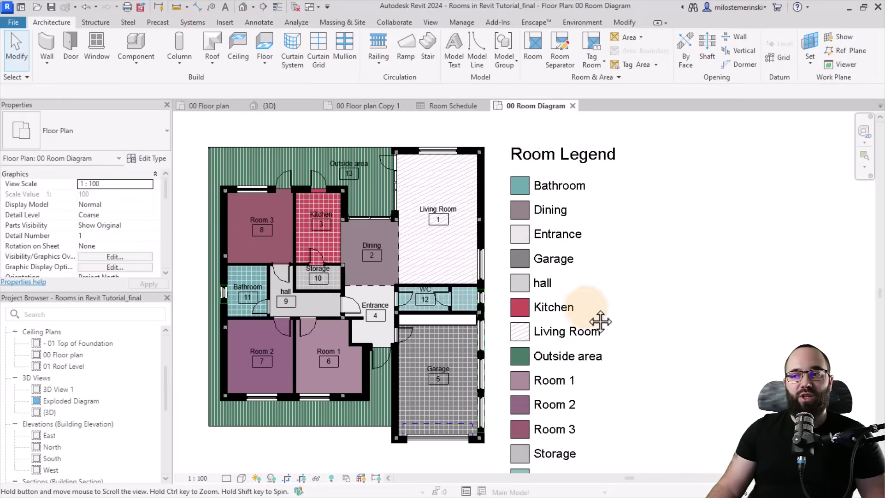
pyautogui.scroll(-2, 593, 320)
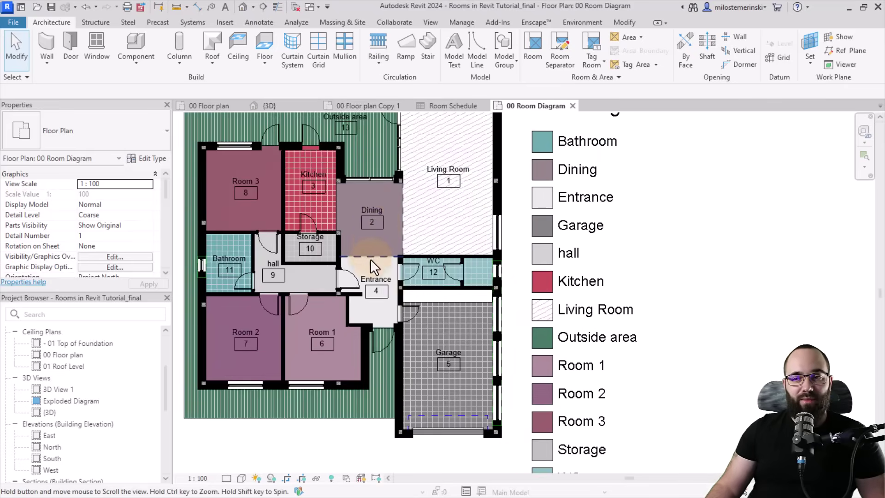
pyautogui.scroll(-2, 370, 259)
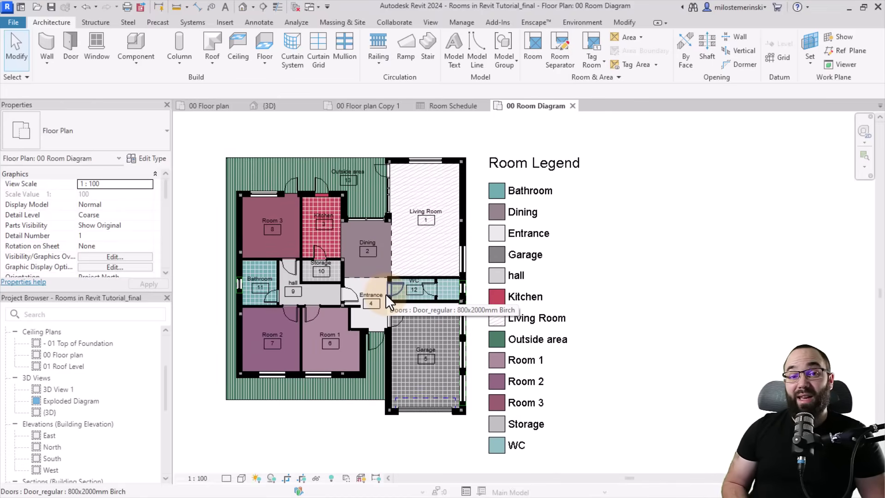
pyautogui.scroll(3, 395, 223)
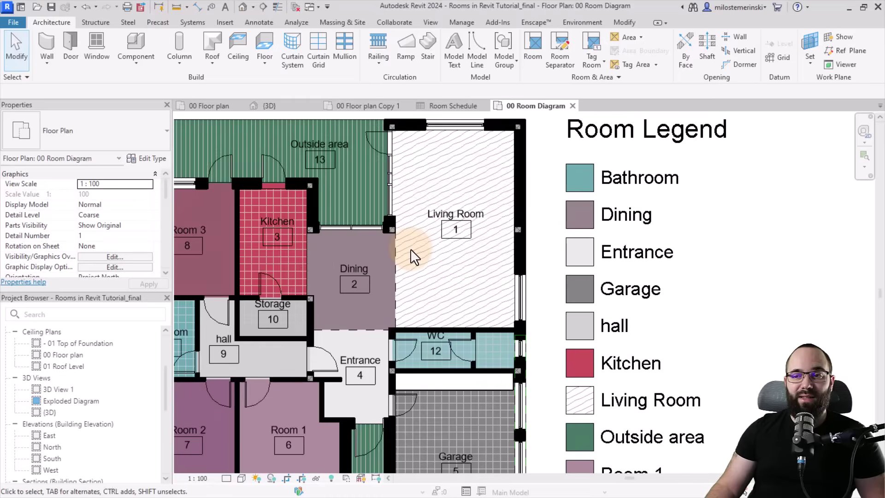
pyautogui.scroll(2, 410, 248)
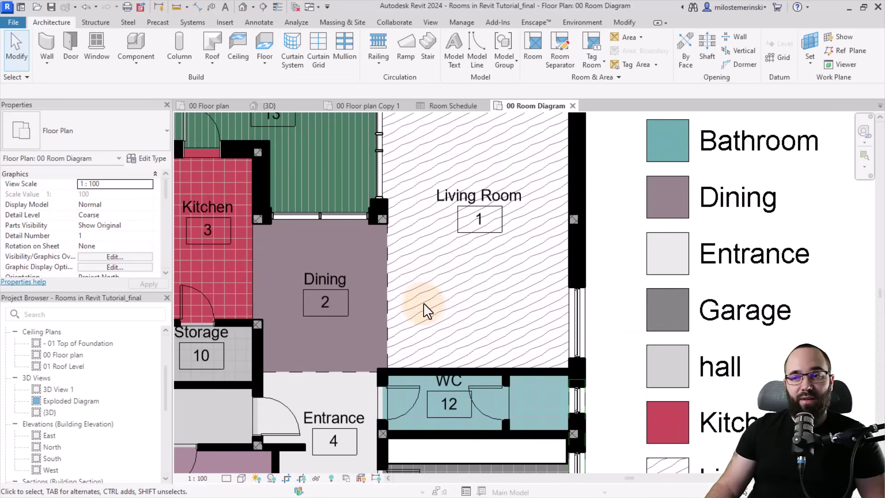
pyautogui.scroll(-4, 456, 302)
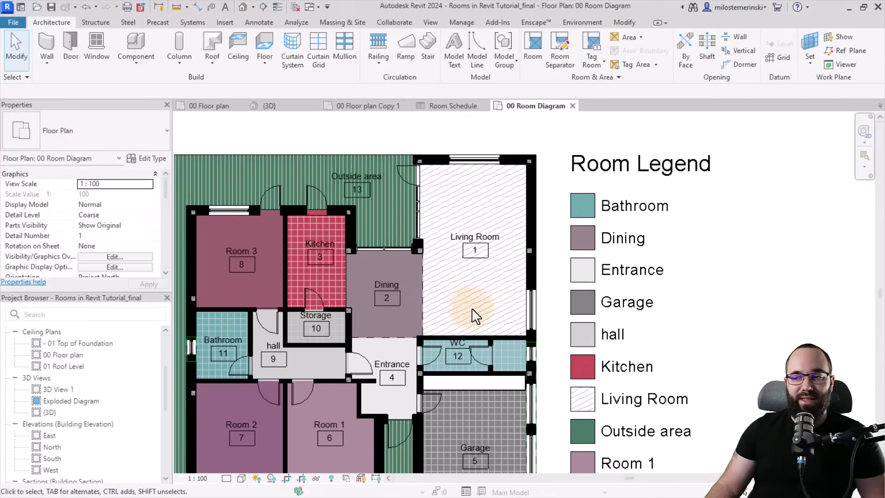
pyautogui.moveTo(473, 319); pyautogui.dragTo(454, 321, button='middle')
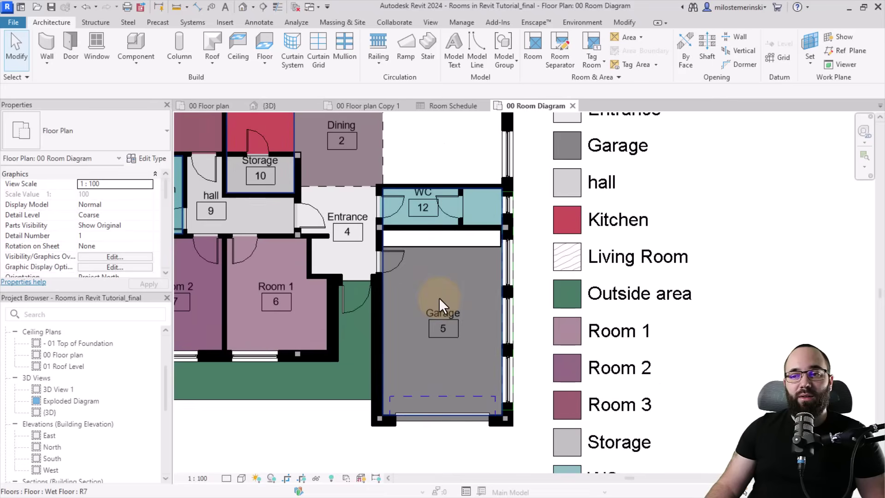
pyautogui.click(577, 138)
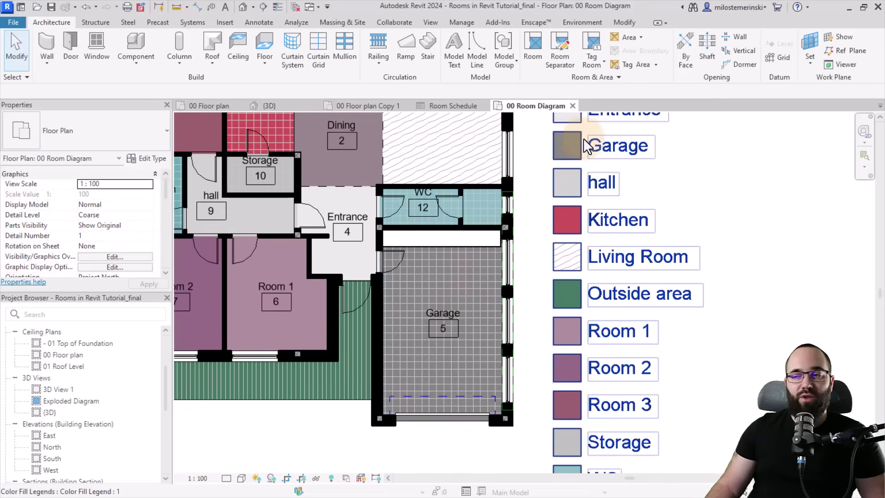
pyautogui.press('Escape')
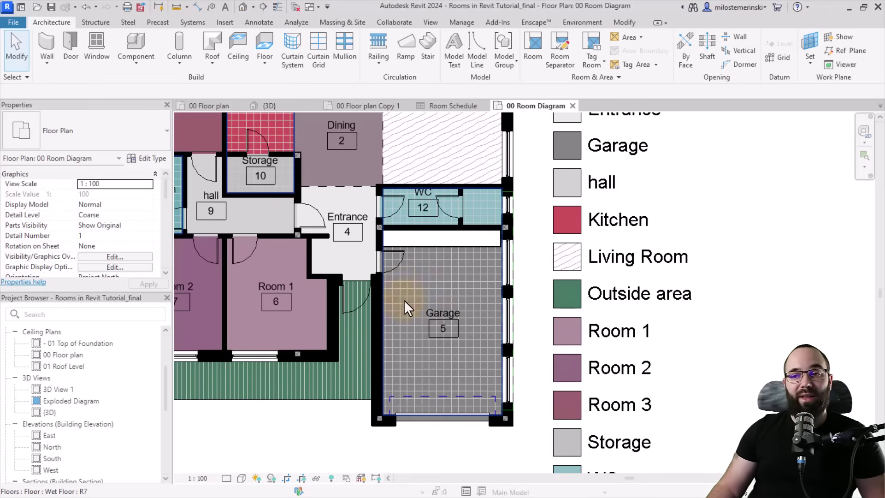
pyautogui.middleClick(585, 340)
pyautogui.middleClick(585, 339)
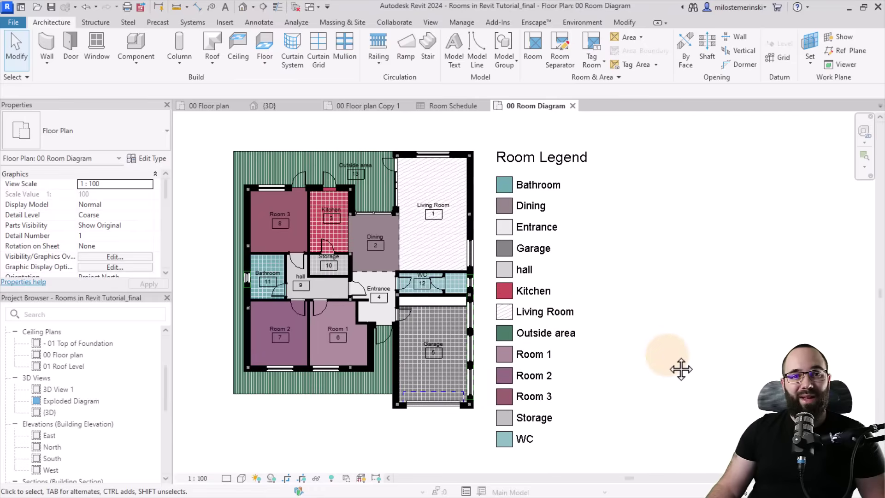